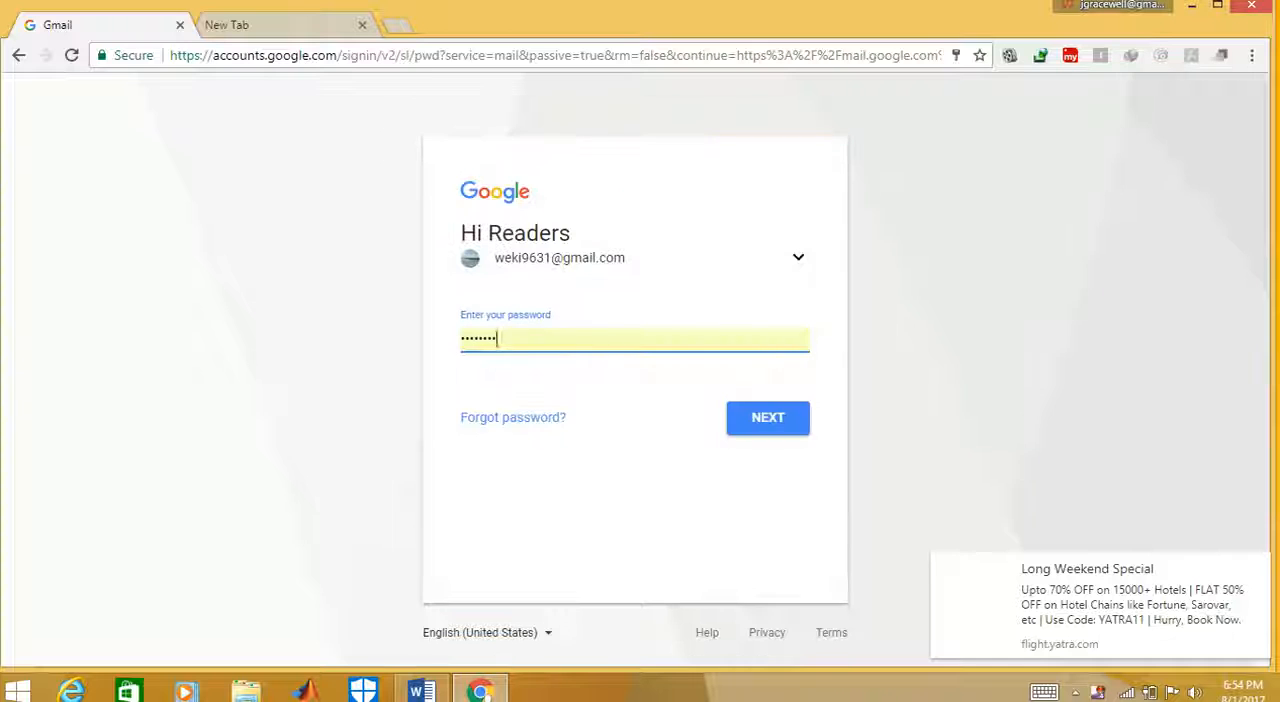
Submit the account password to sign in to Gmail and open Blogger from the Google apps, dismissing the travel advertisement
key(Return)
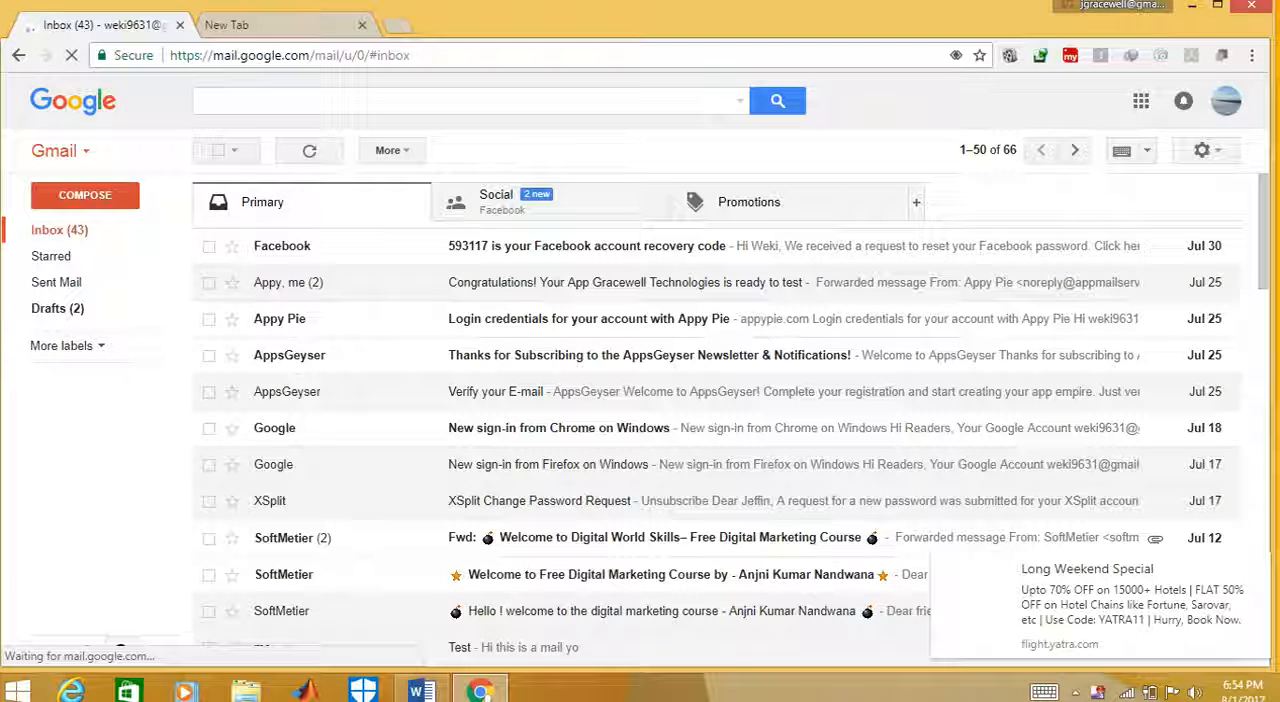
click(1141, 101)
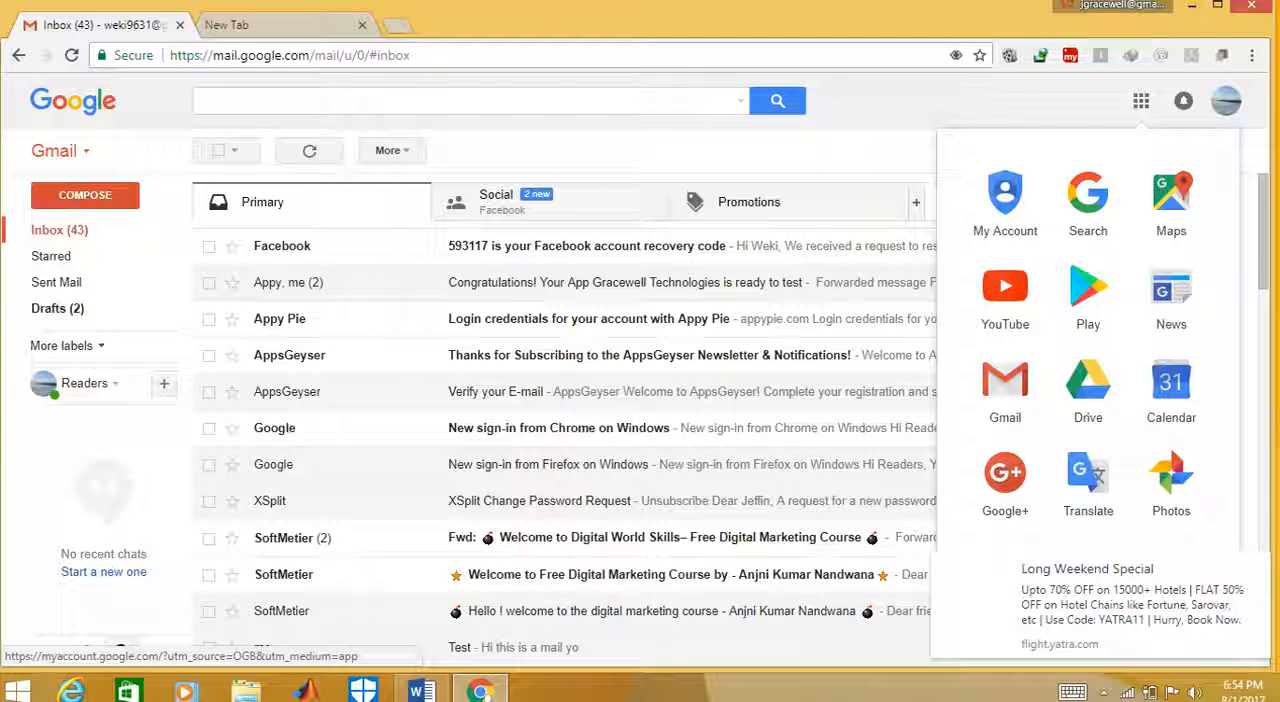
scroll(716, 410, down, 1)
scroll(716, 410, up, 1)
scroll(716, 410, down, 1)
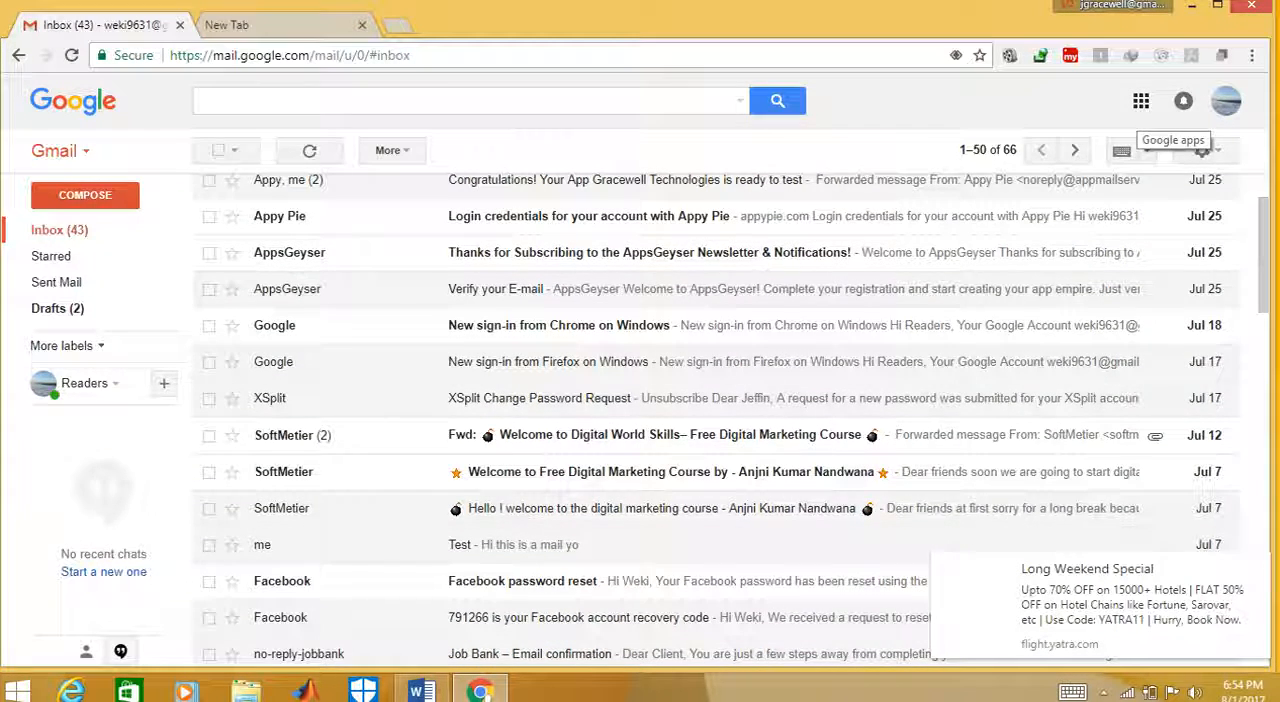
click(1141, 101)
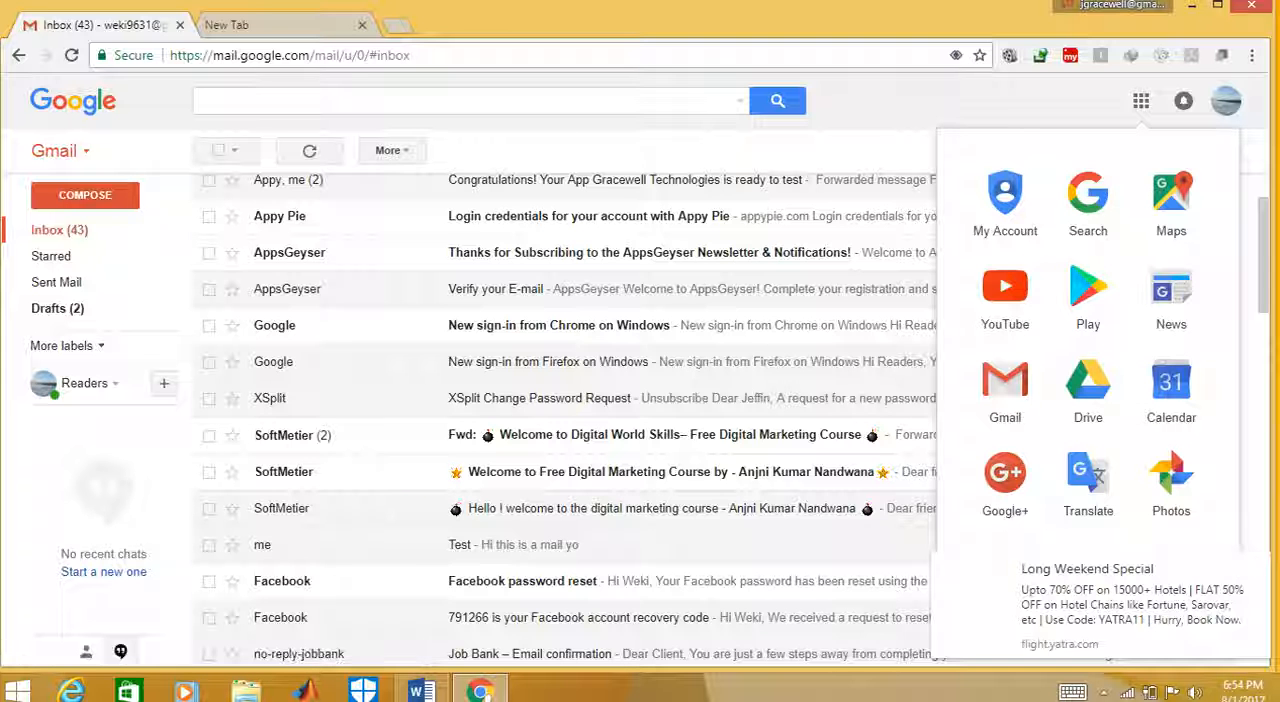
click(1257, 565)
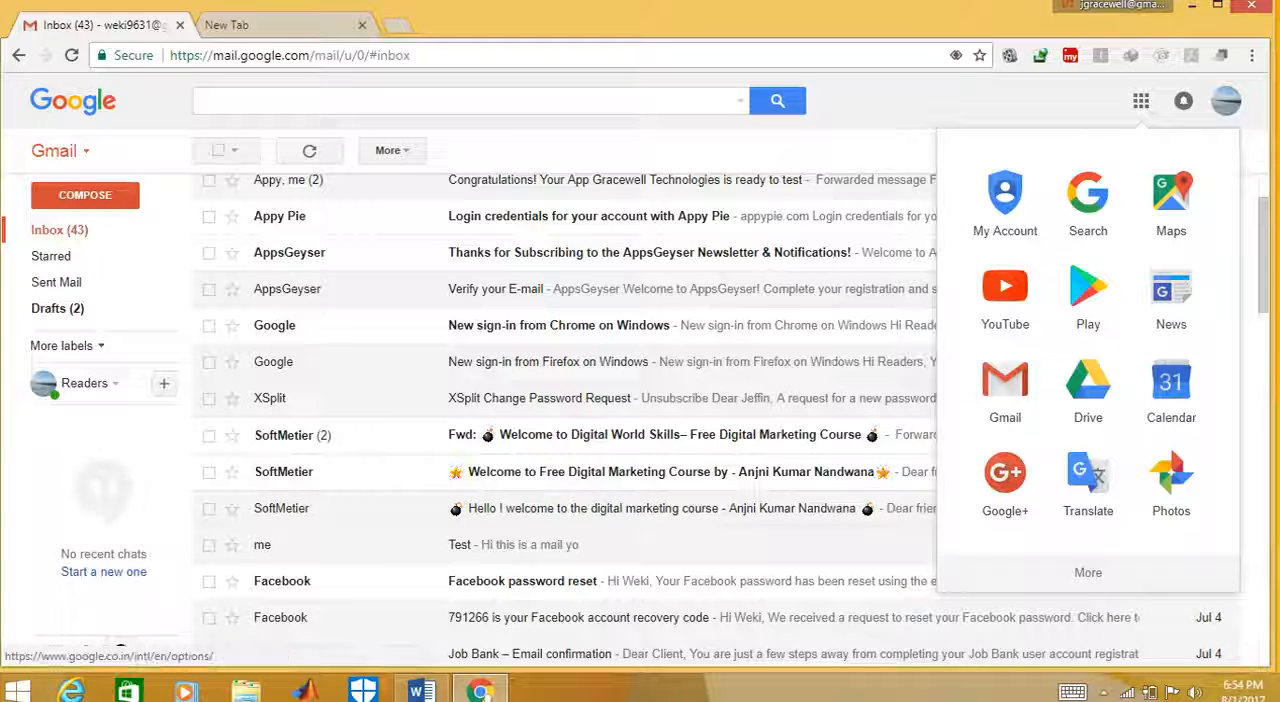
click(1088, 571)
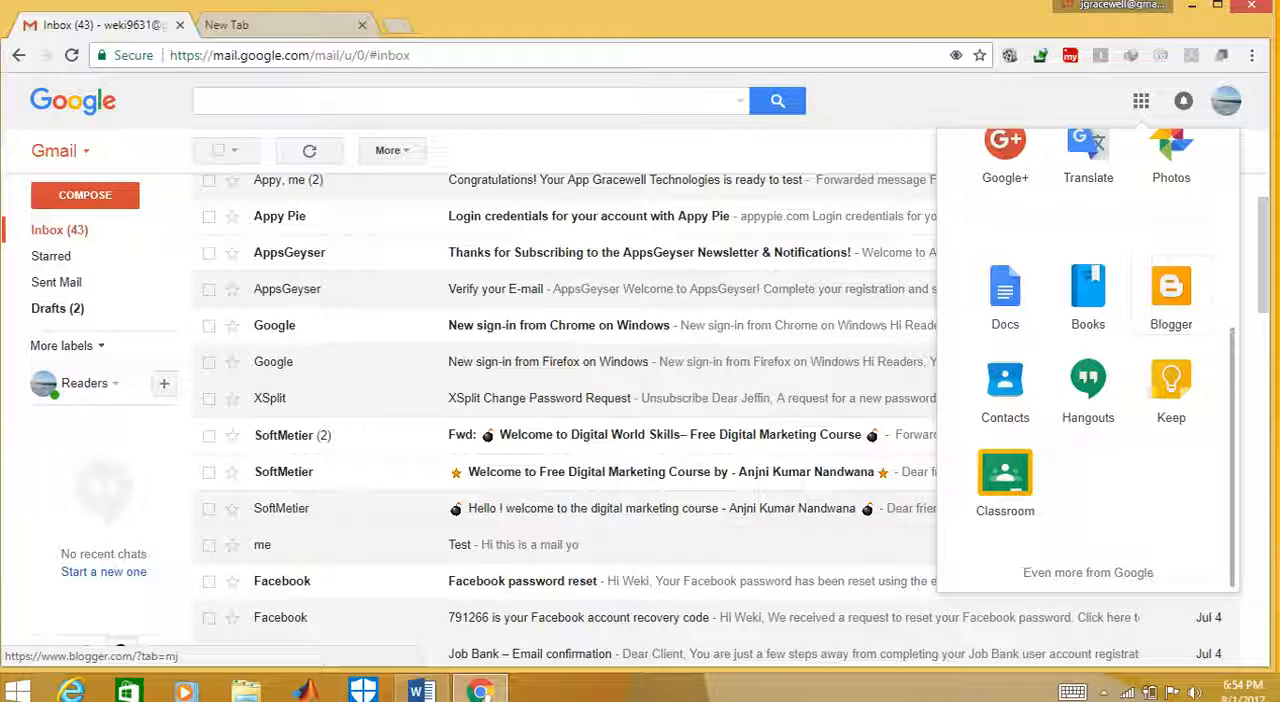
click(1171, 295)
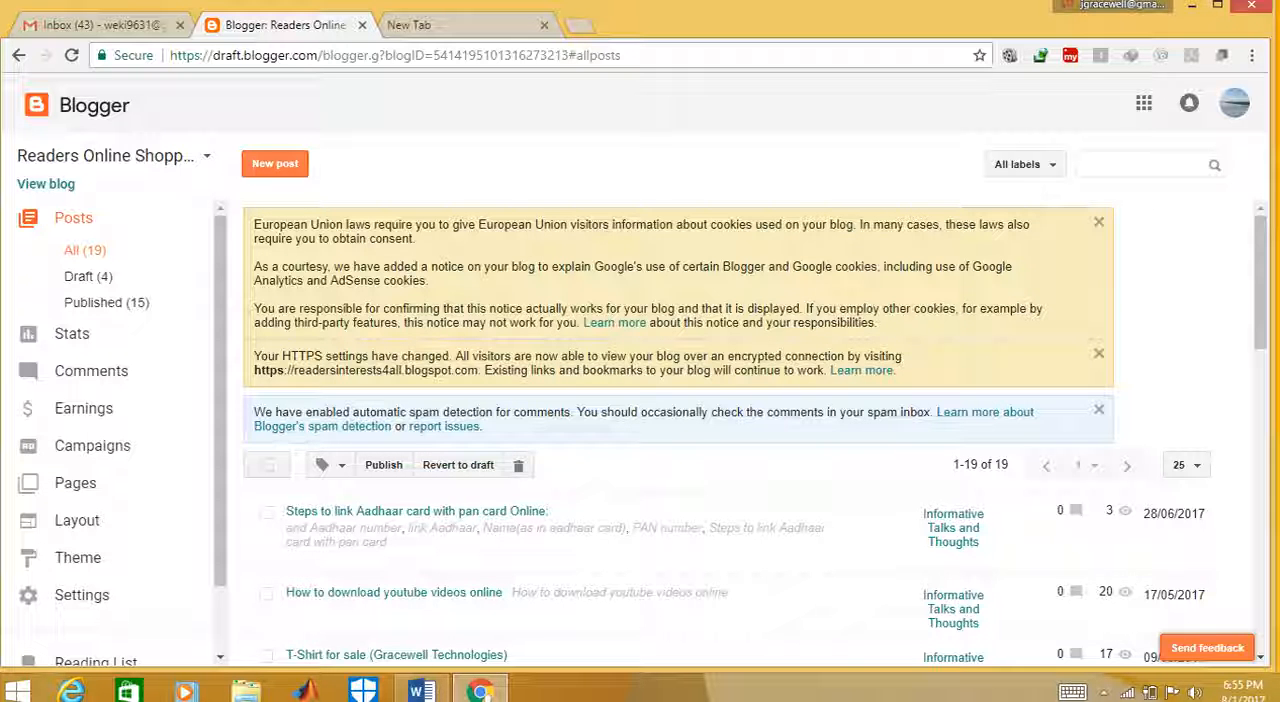
Start a new blog from the list of blogs and title it Hello World
click(207, 156)
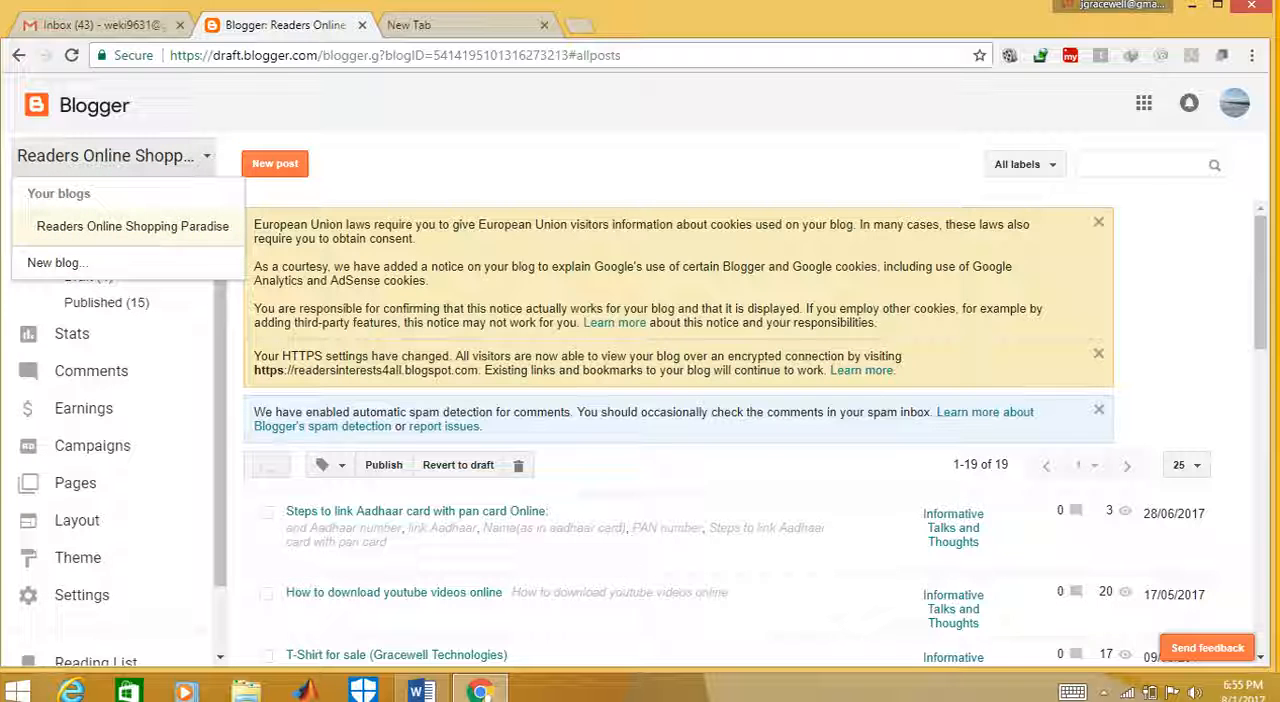
click(57, 262)
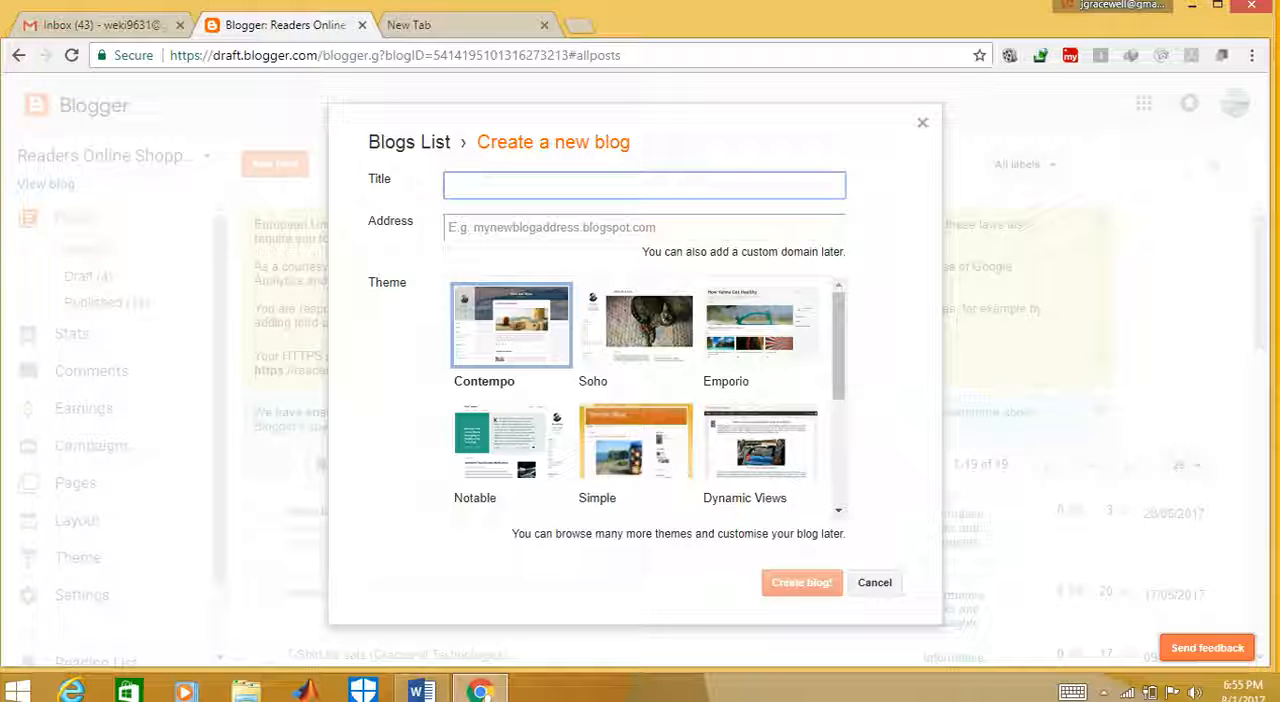
text(Hello W)
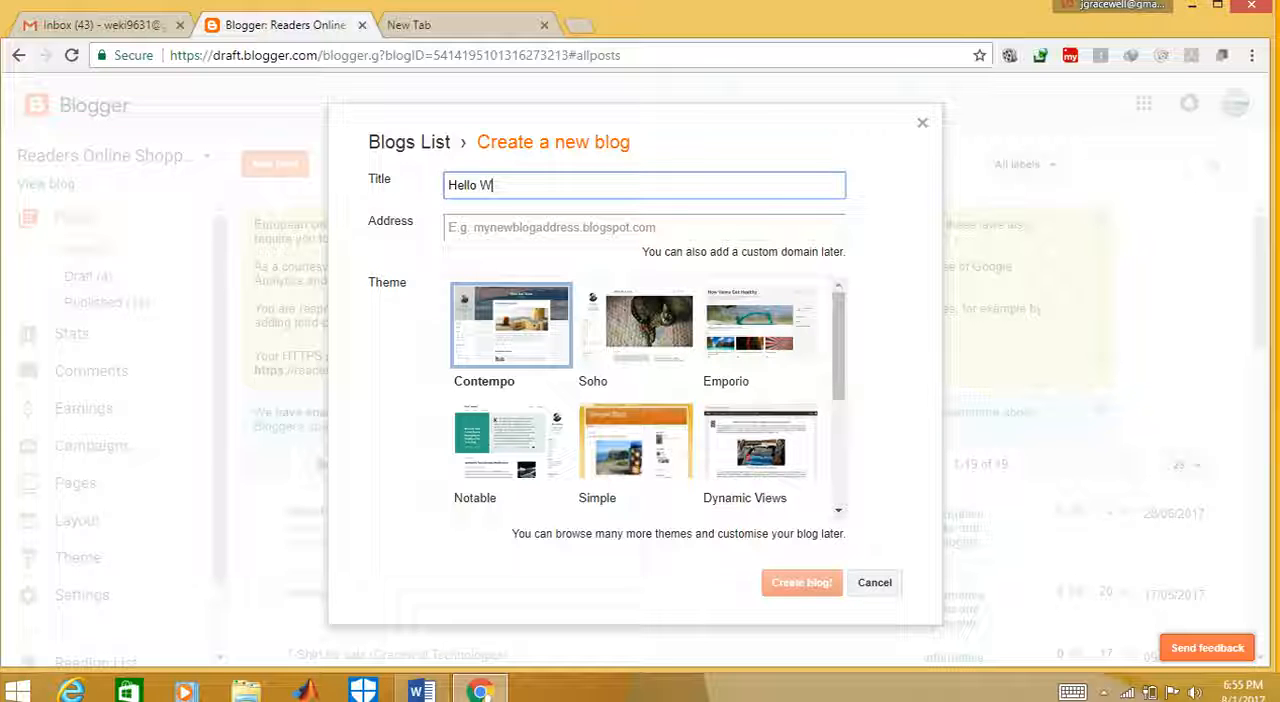
text(orld)
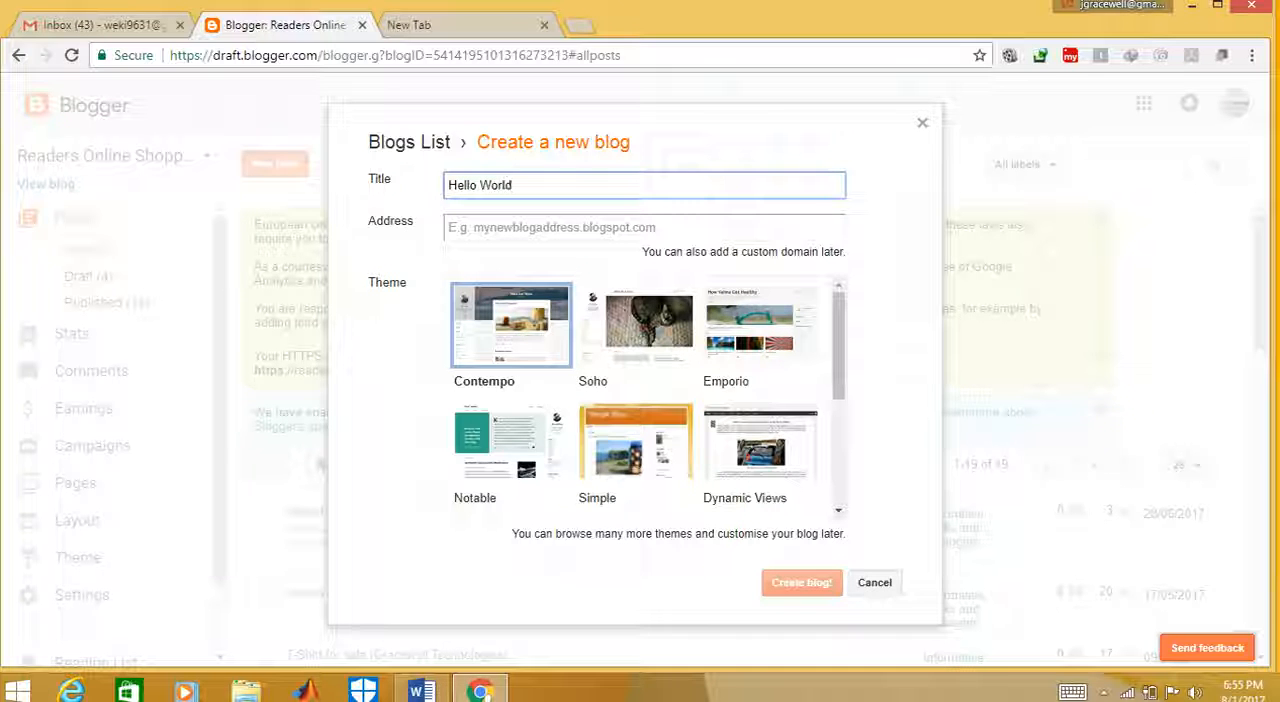
Try helloworld.blogspot.com as the new blog's address
key(Tab)
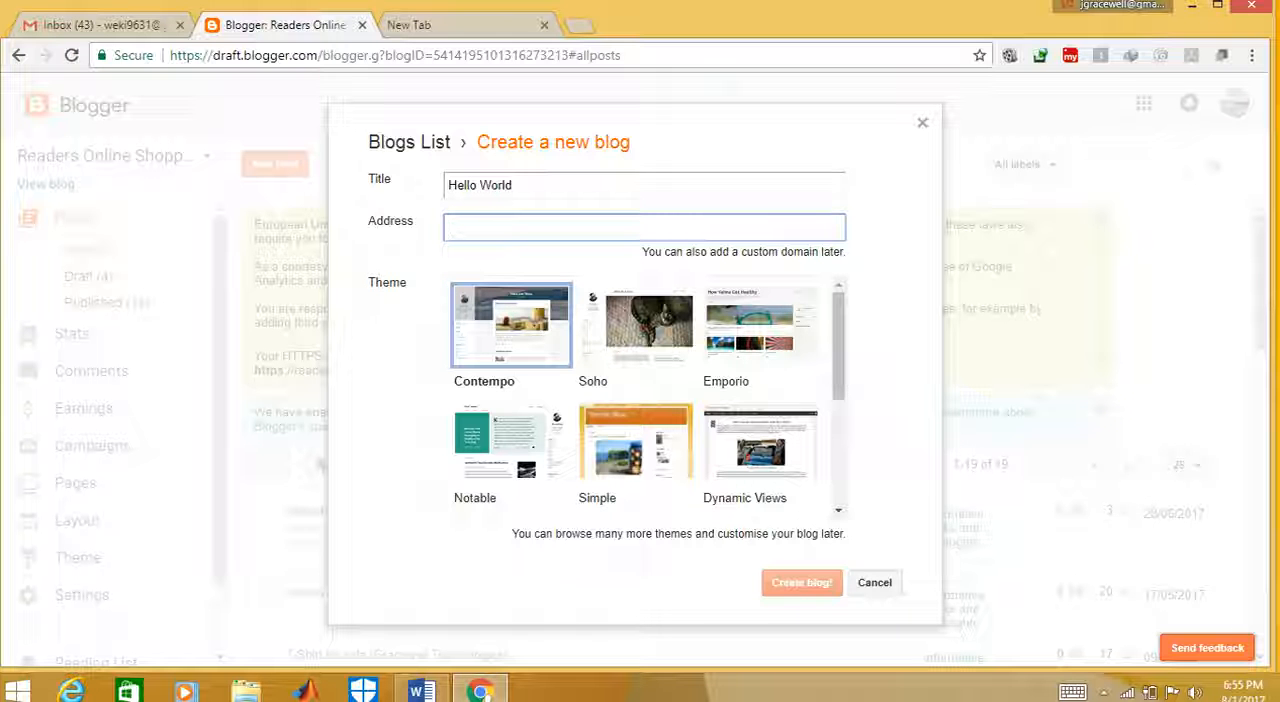
text(hellow)
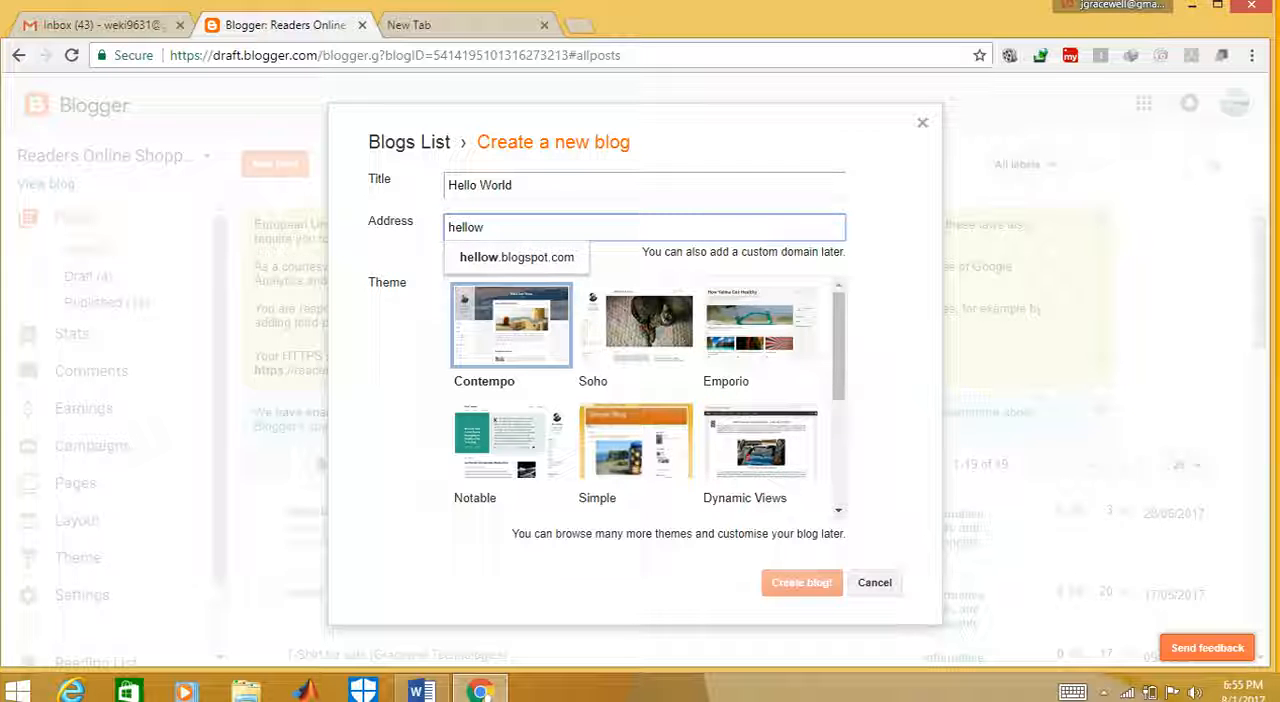
text(or)
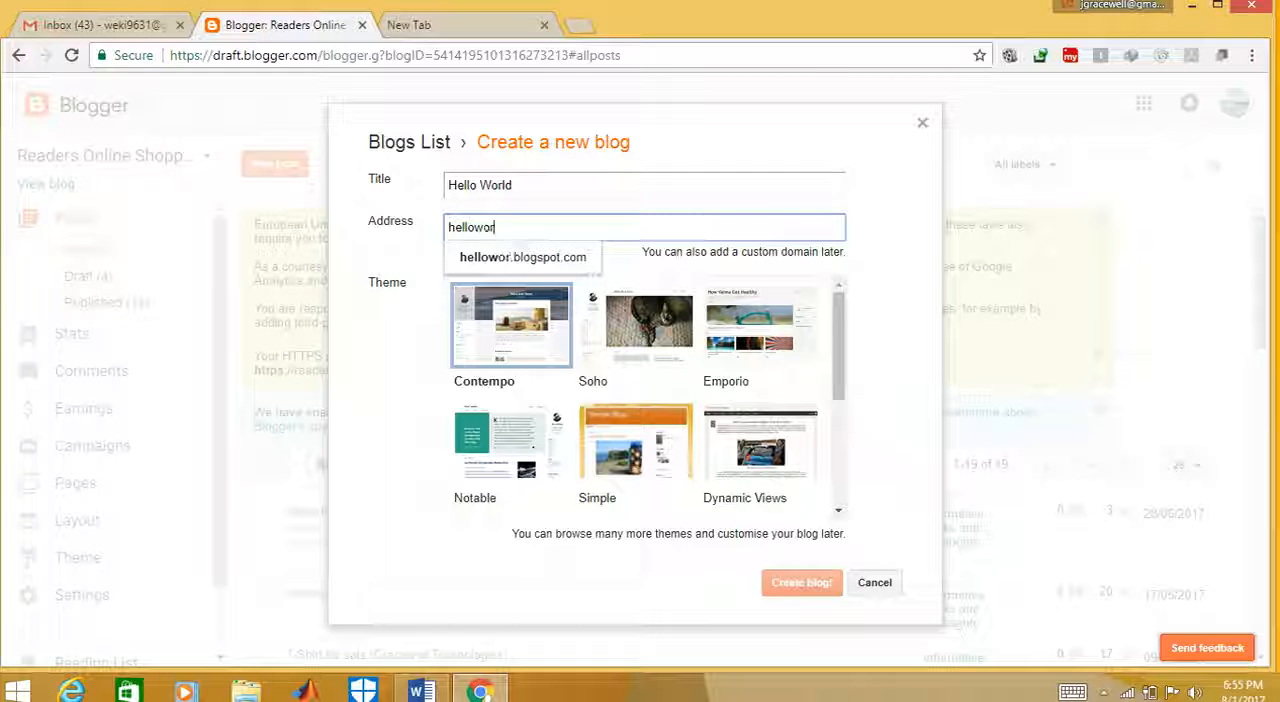
text(ld)
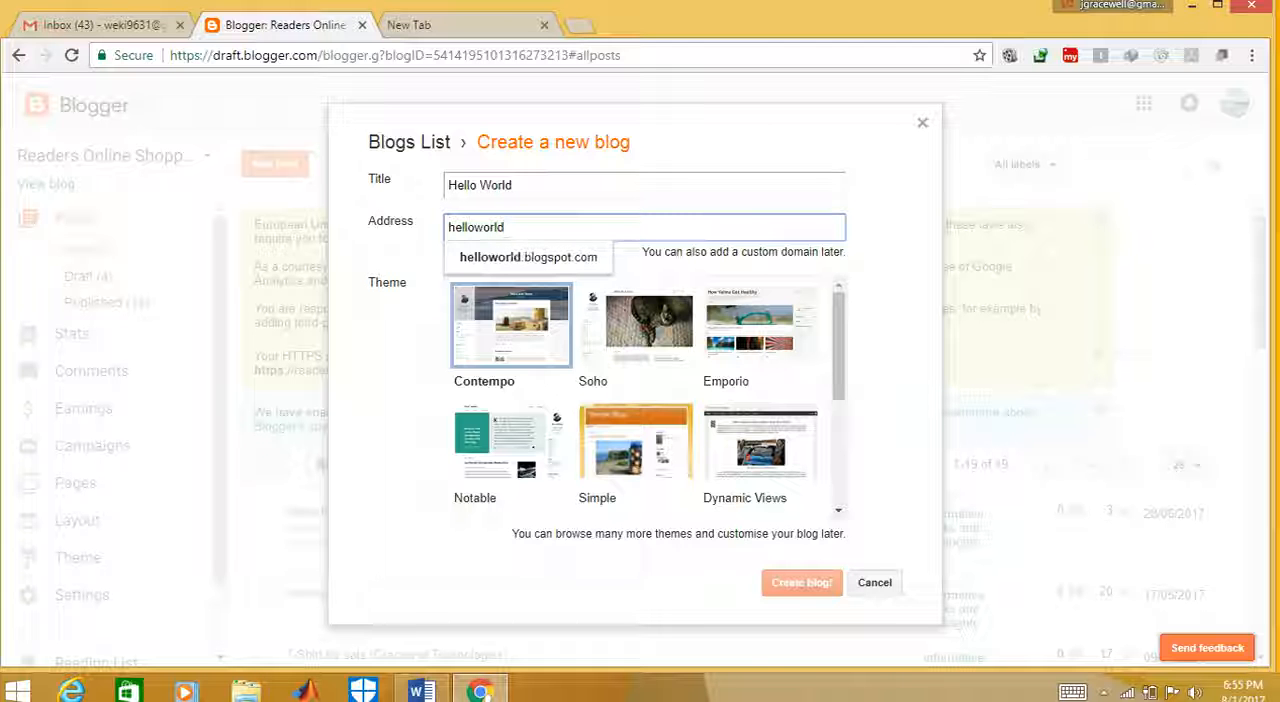
key(Return)
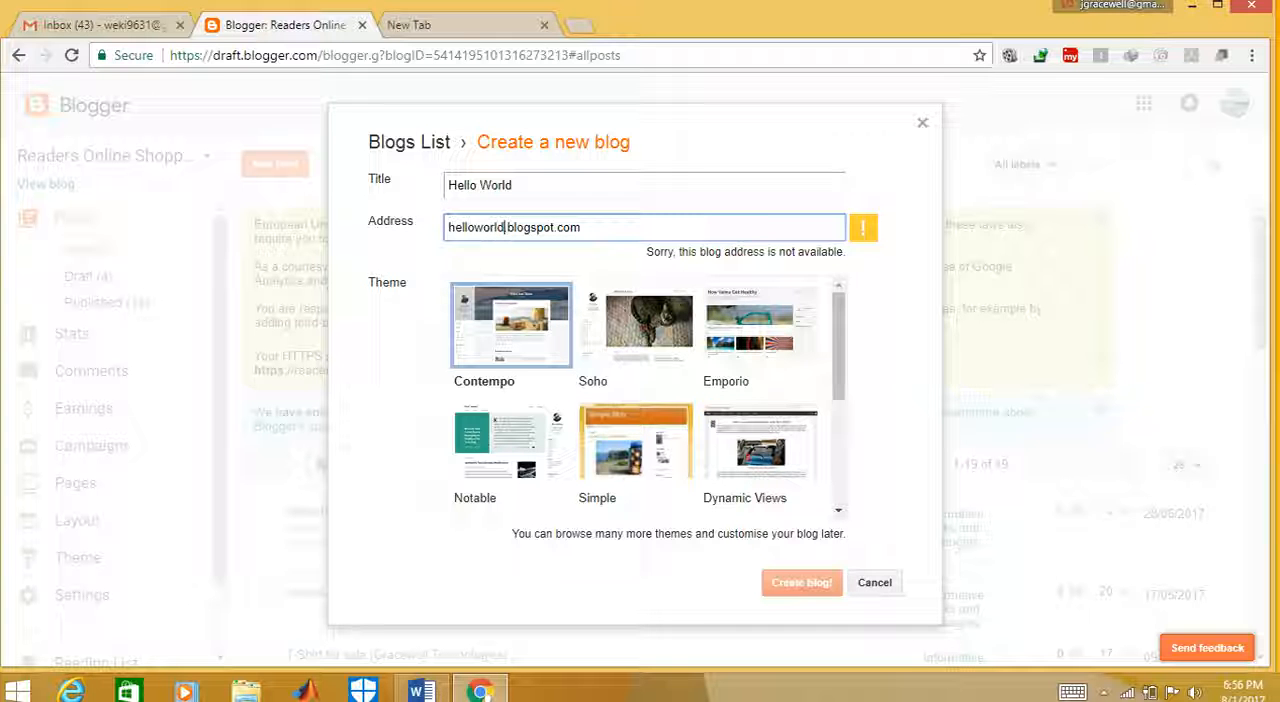
Try helloworld23, helloworld123 and helloworld123abc as the blog address, and clear the name before .blogspot.com
text(23)
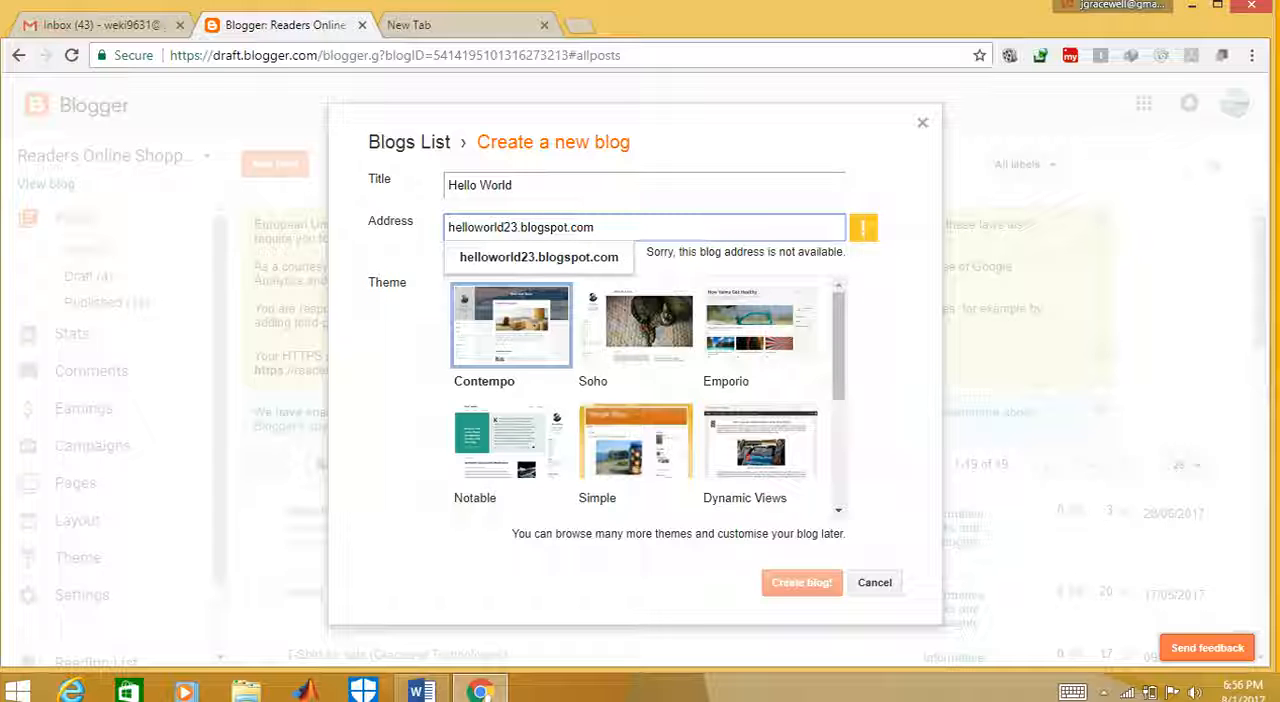
click(506, 227)
text(1)
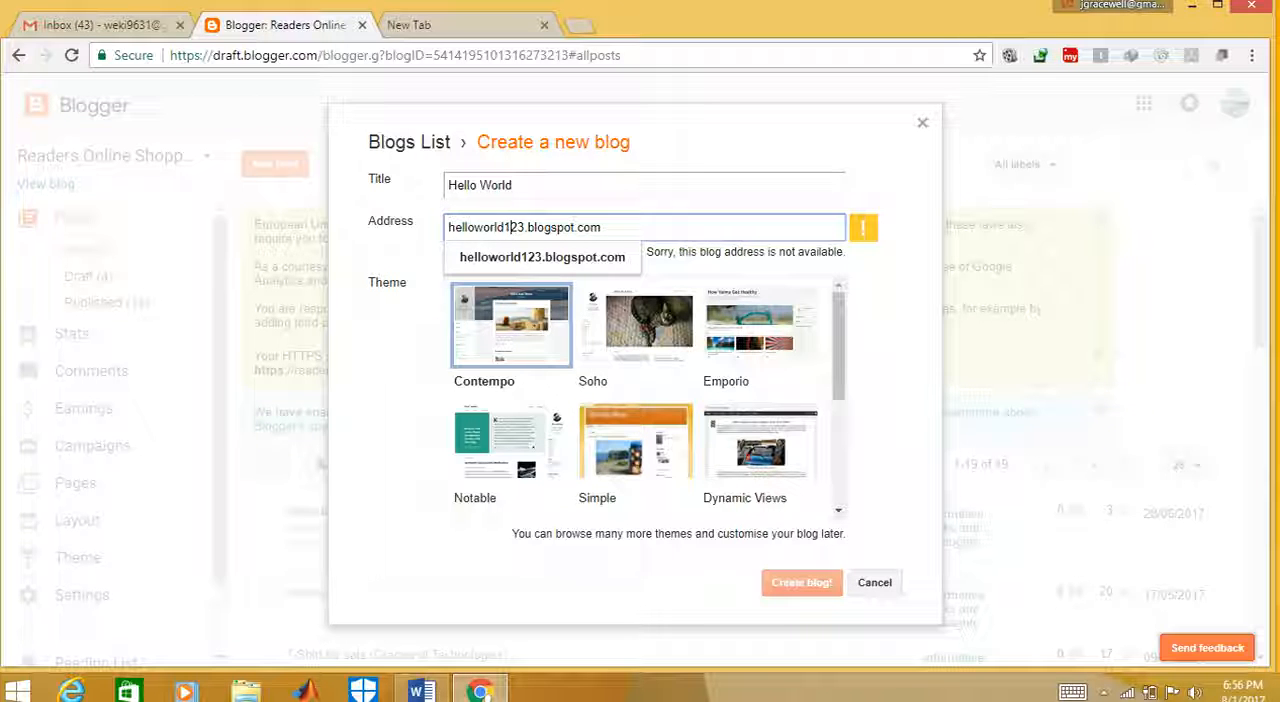
key(Right)
key(Right)
text(abc)
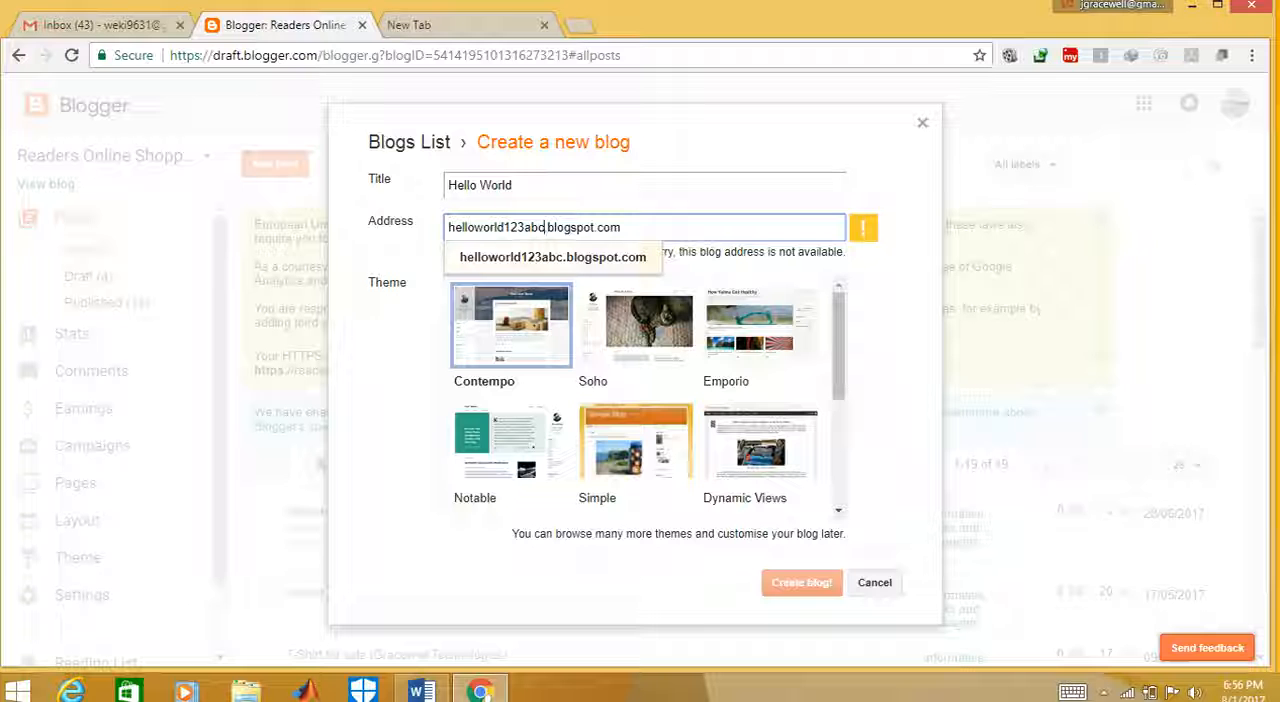
key(BackSpace)
key(BackSpace)
key(BackSpace)
key(BackSpace)
key(BackSpace)
key(BackSpace)
key(BackSpace)
key(BackSpace)
key(BackSpace)
key(BackSpace)
key(BackSpace)
key(BackSpace)
key(BackSpace)
key(BackSpace)
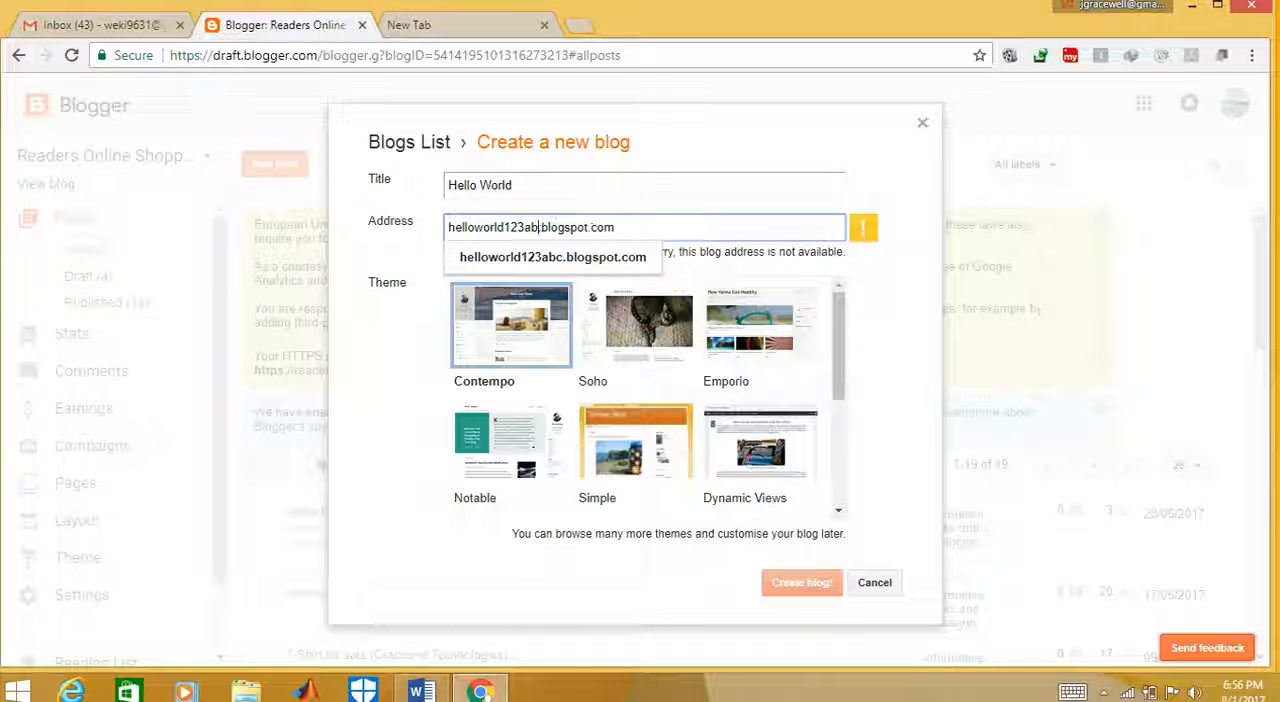
key(BackSpace)
key(BackSpace)
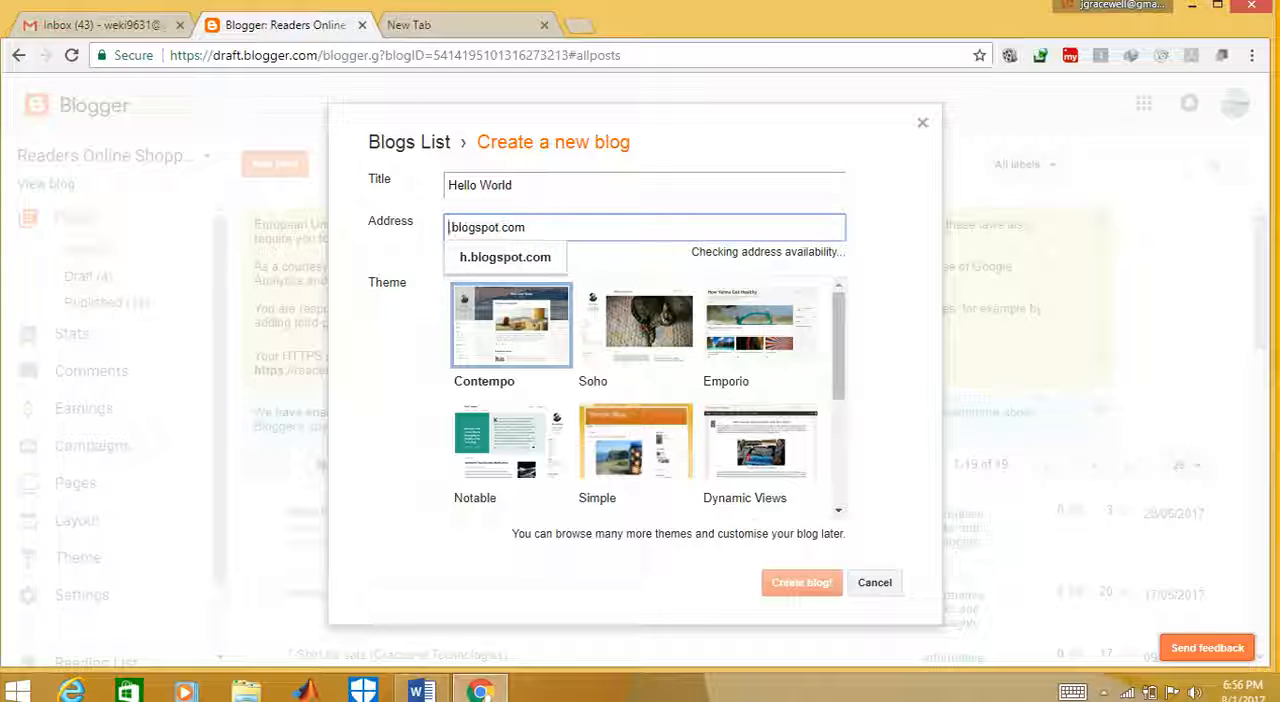
Set the blog address to create123user.blogspot.com and create the blog
text(create)
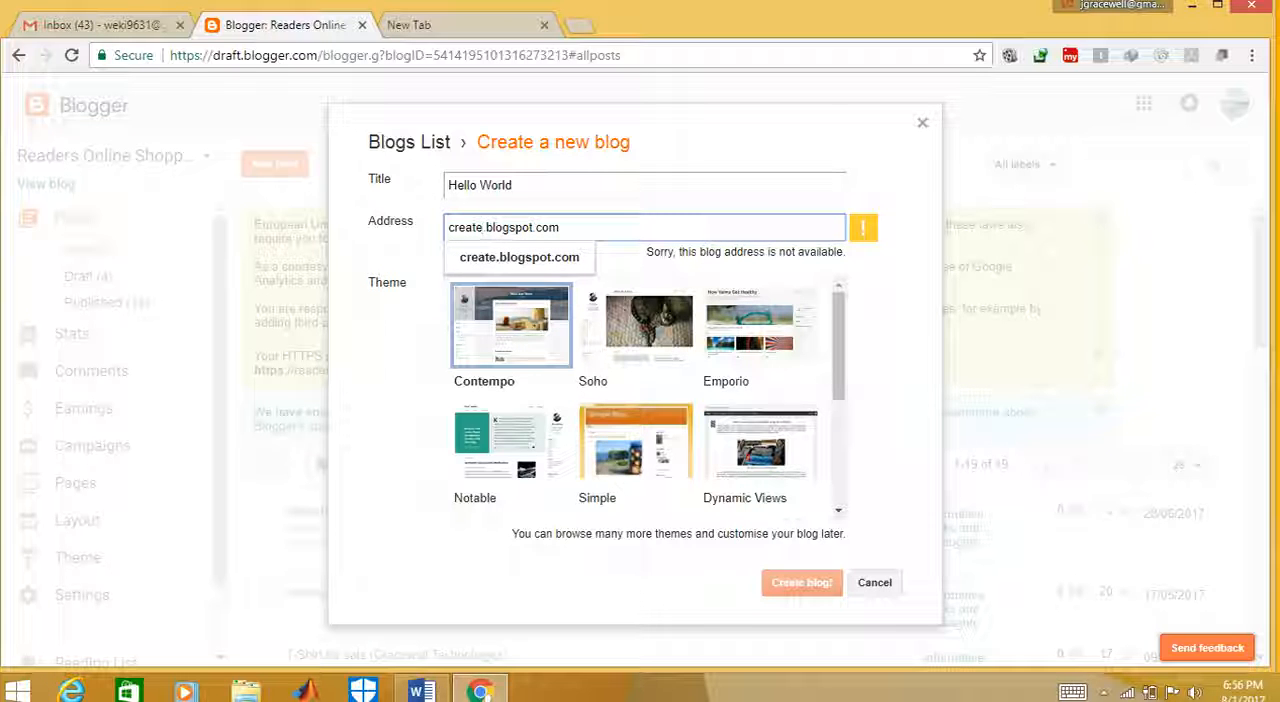
text(123)
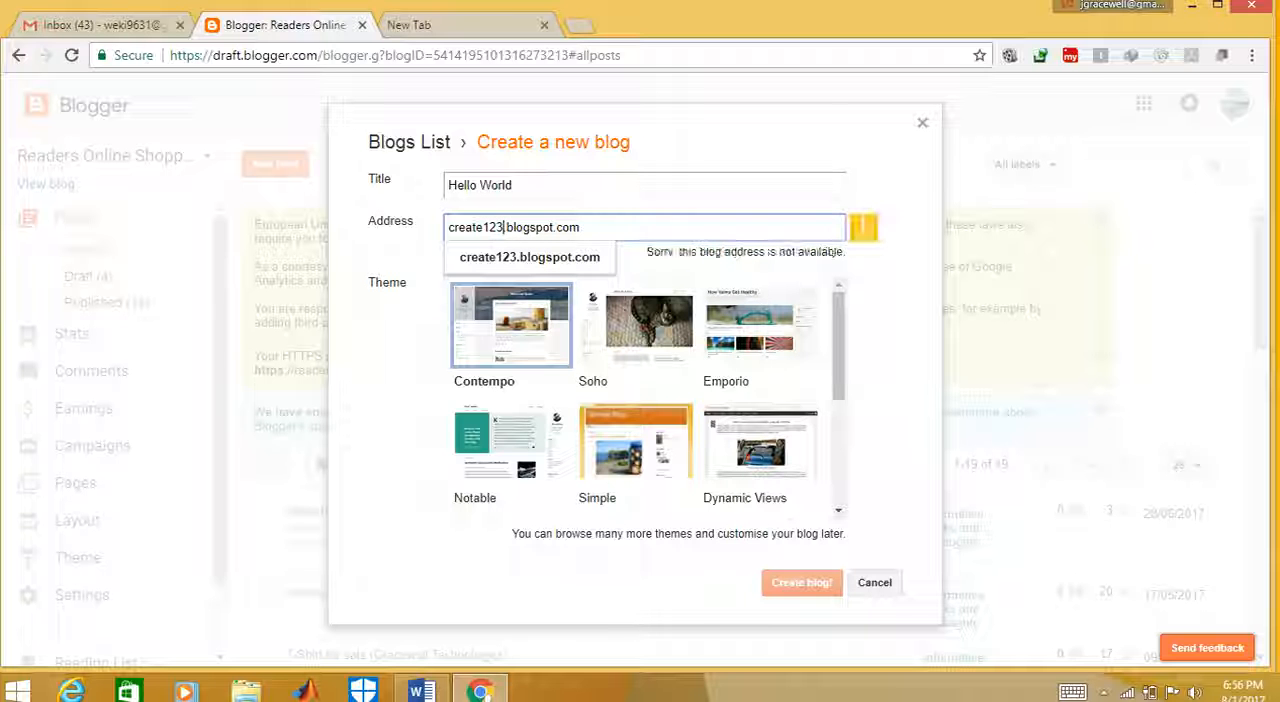
text(user)
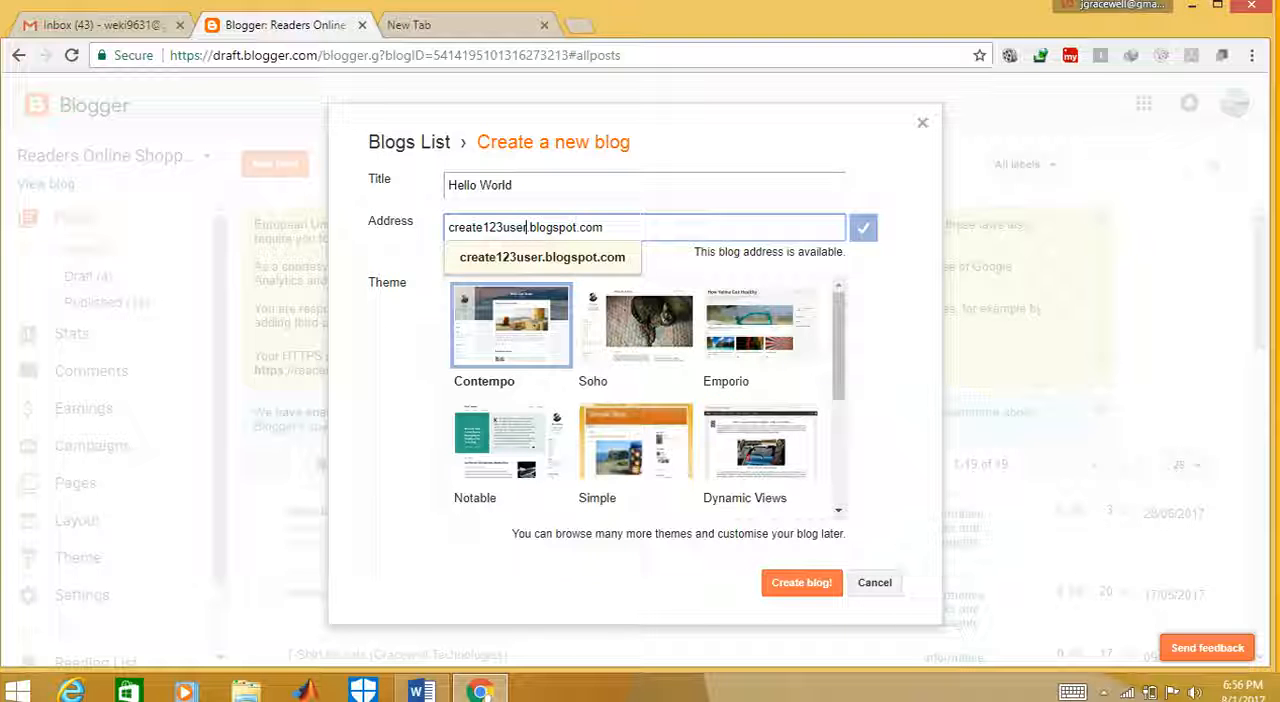
key(Return)
click(802, 583)
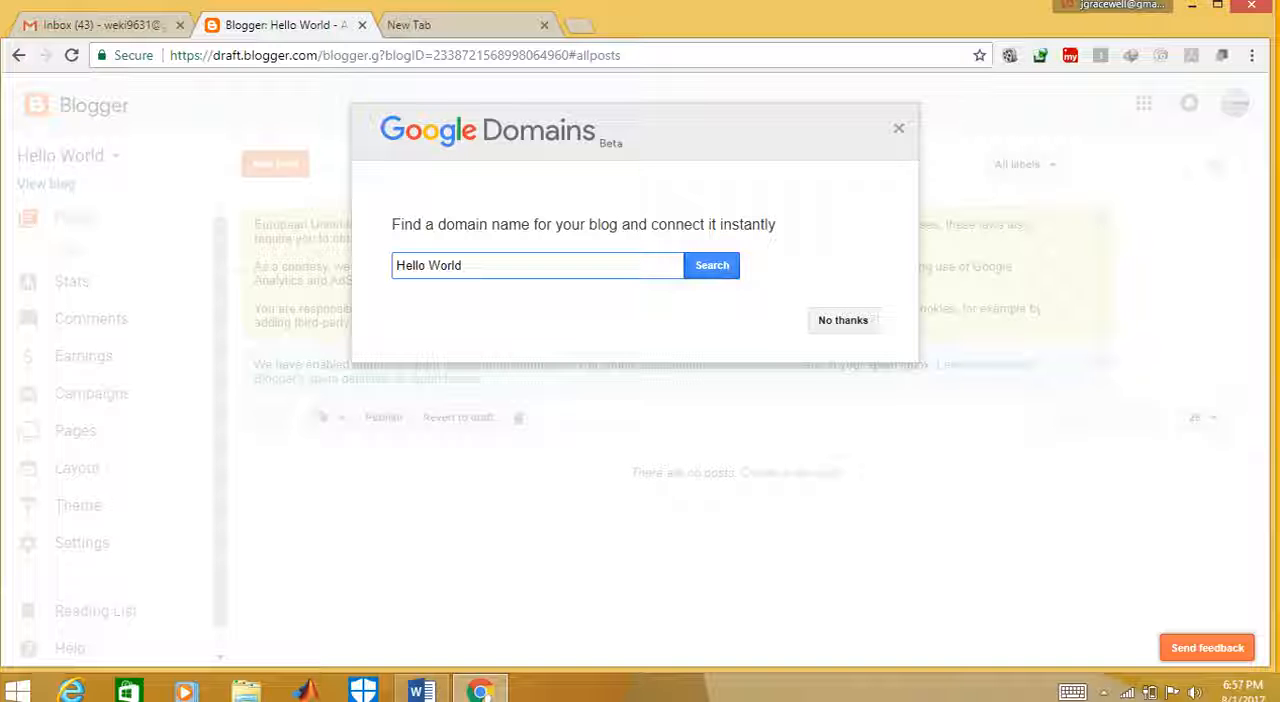
Decline the Google Domains offer, view the live Hello World blog, and return to the Blogger dashboard
click(843, 320)
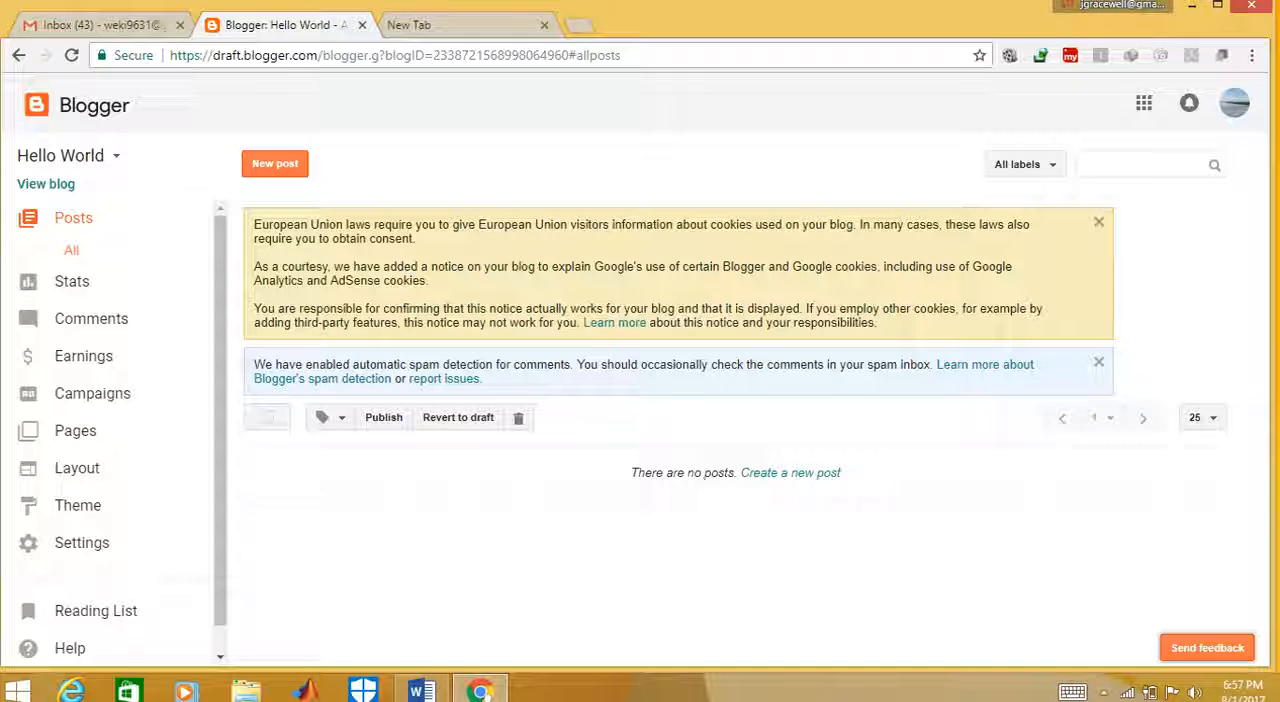
click(46, 184)
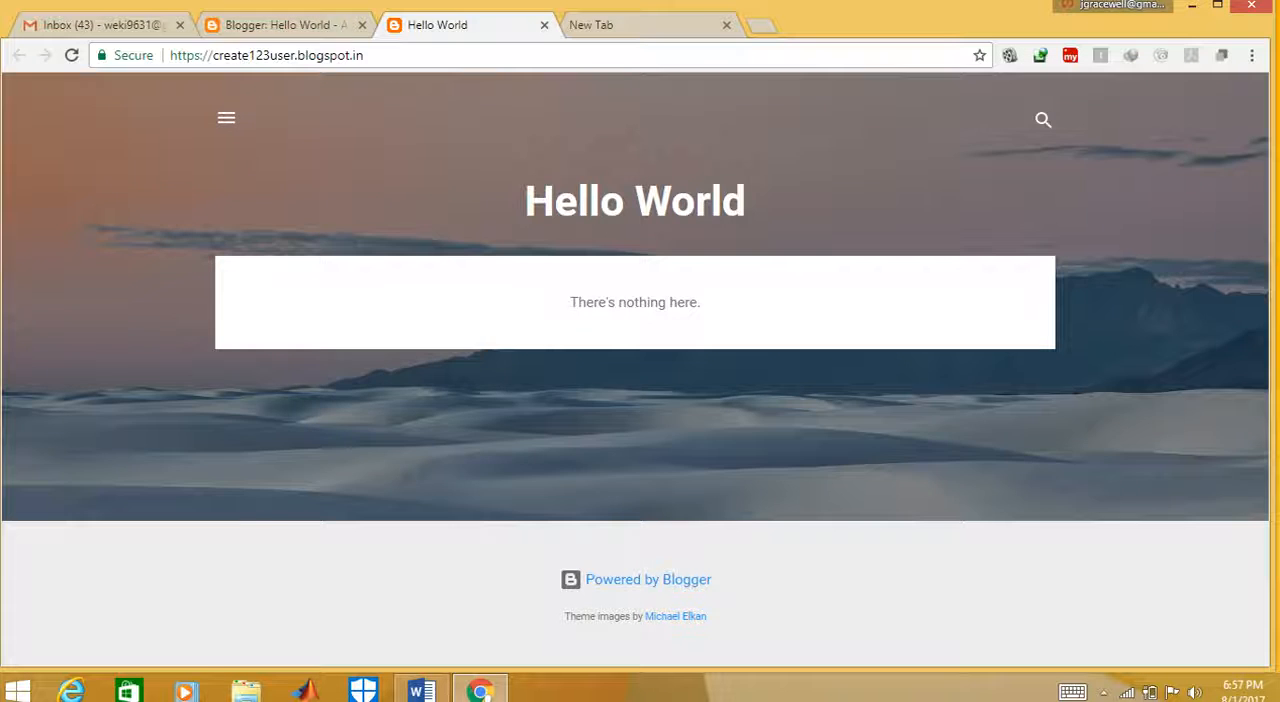
click(284, 25)
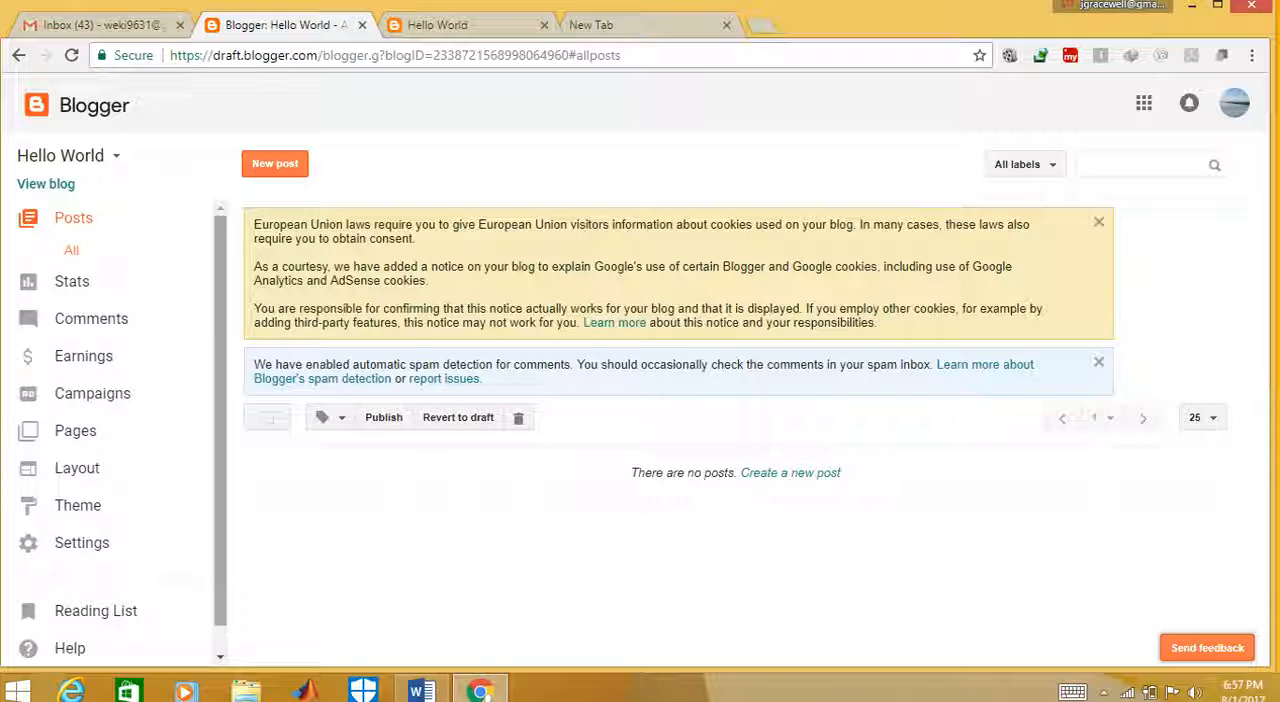
Preview the first Soho theme for the blog, close it, and apply the first Emporio theme instead
click(77, 505)
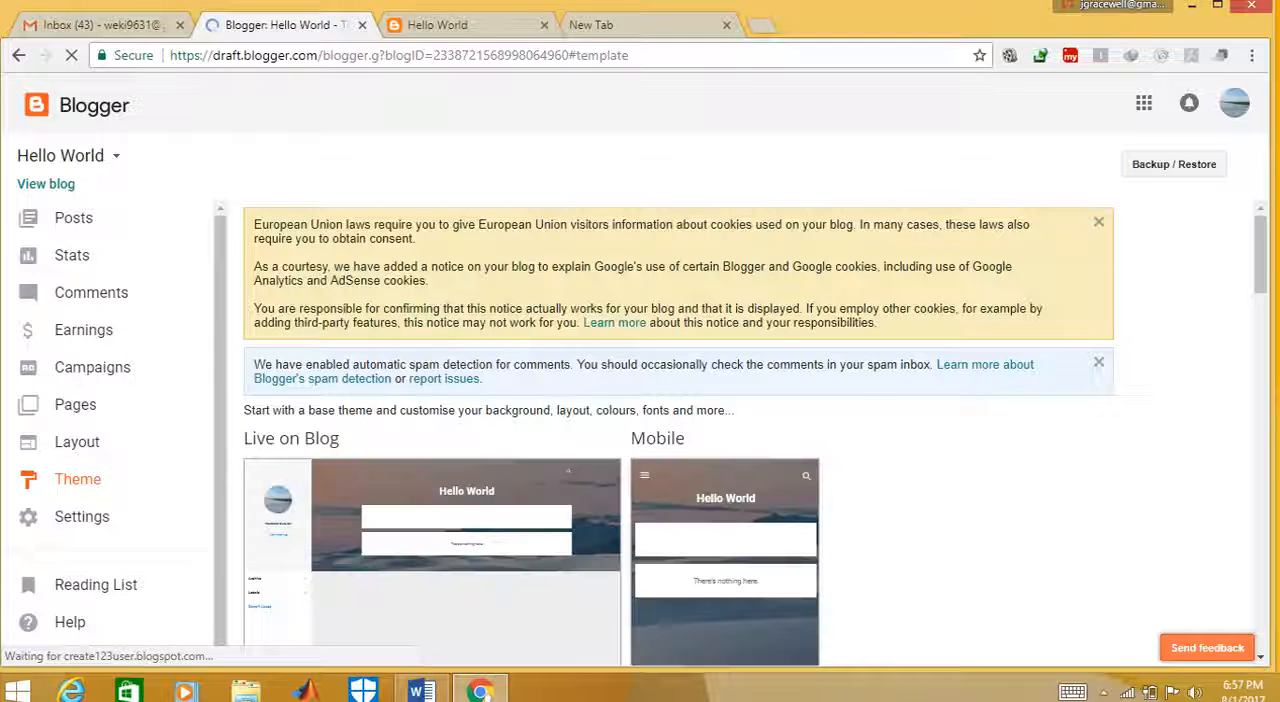
scroll(660, 430, down, 6)
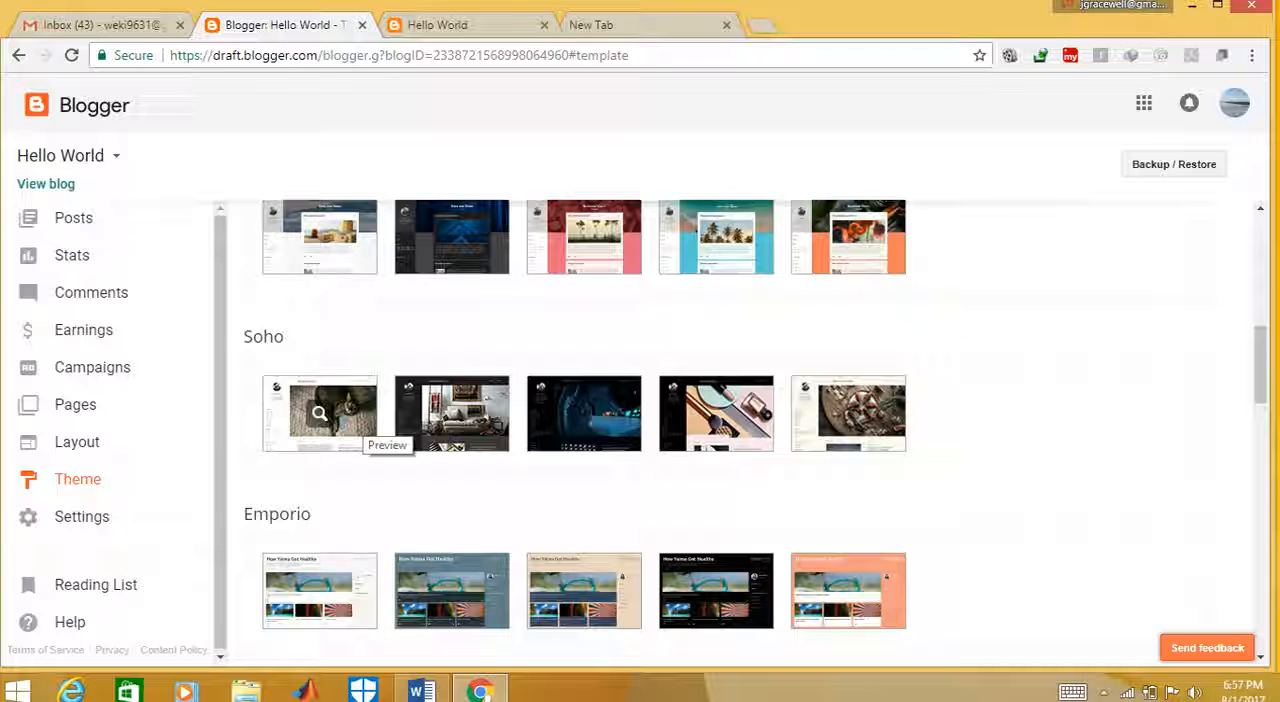
click(320, 414)
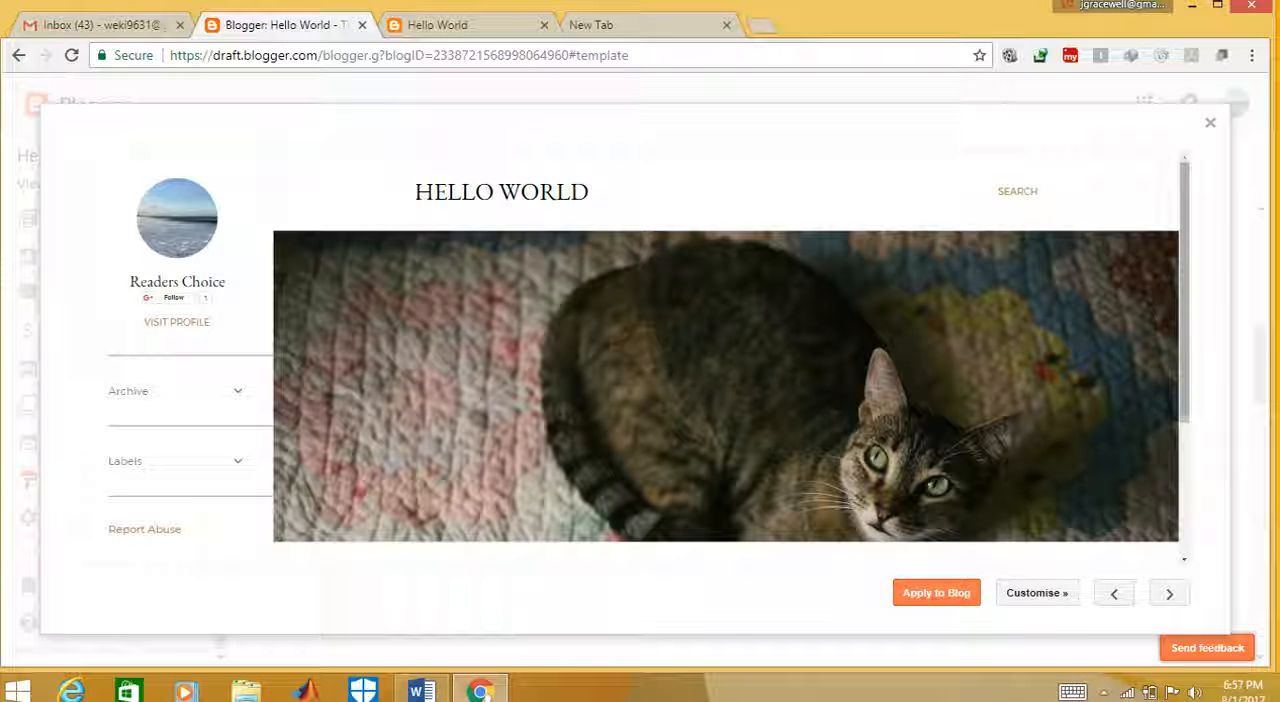
drag(1185, 290, 1185, 421)
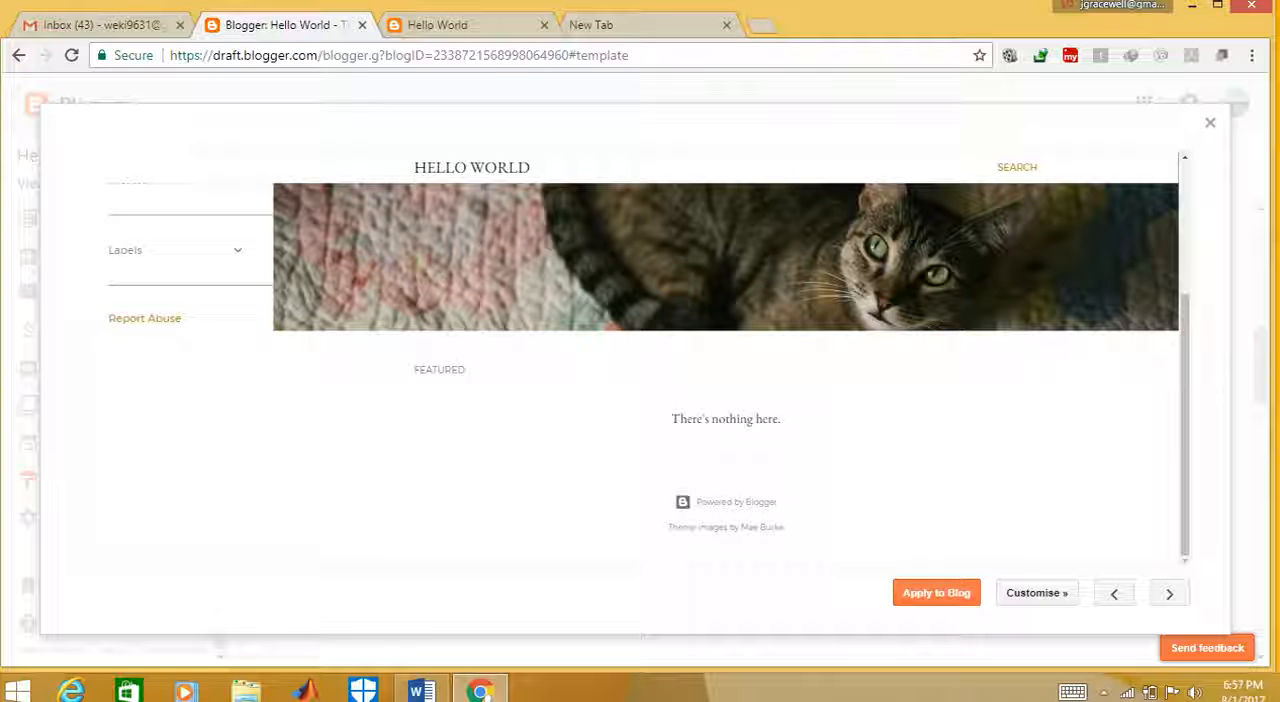
click(1209, 122)
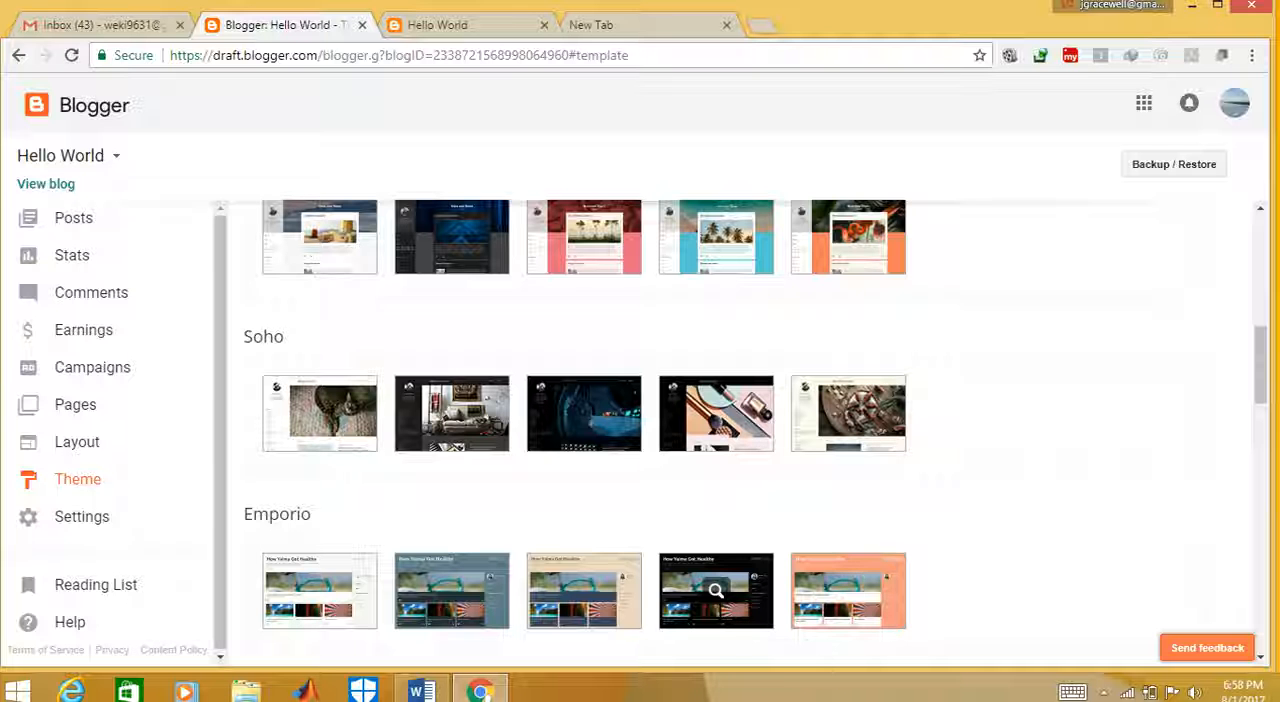
click(319, 591)
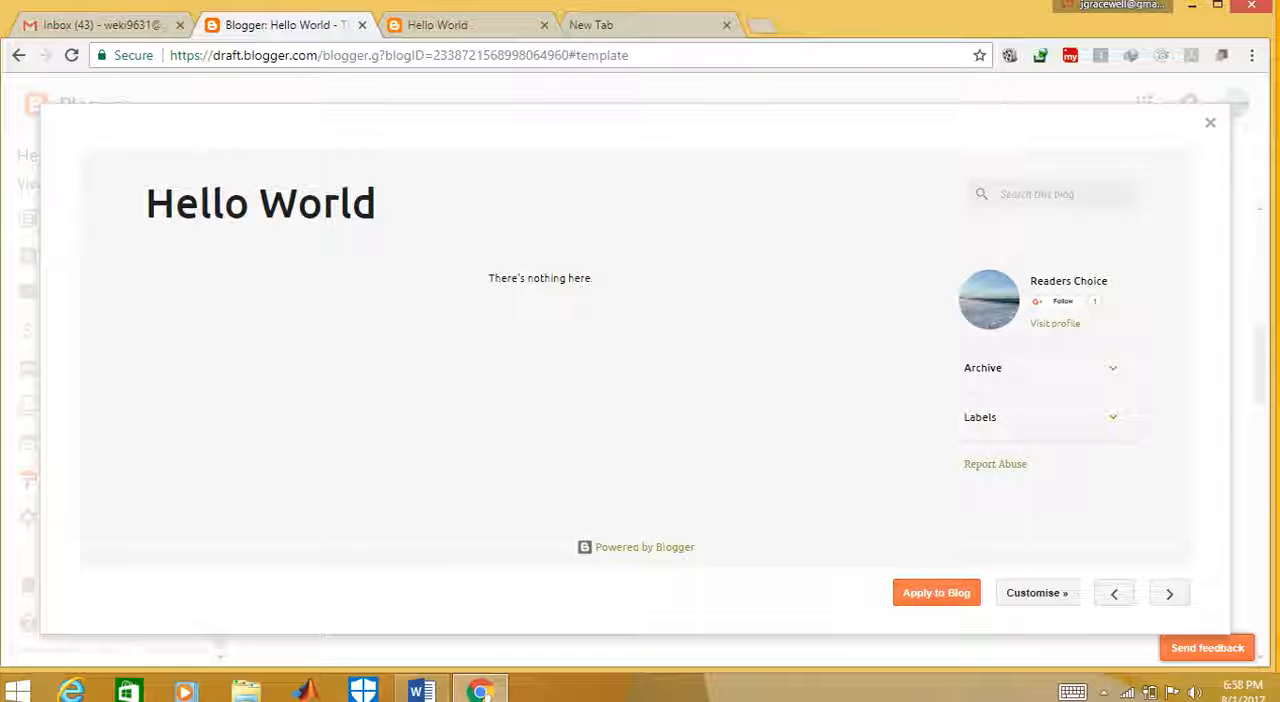
click(936, 593)
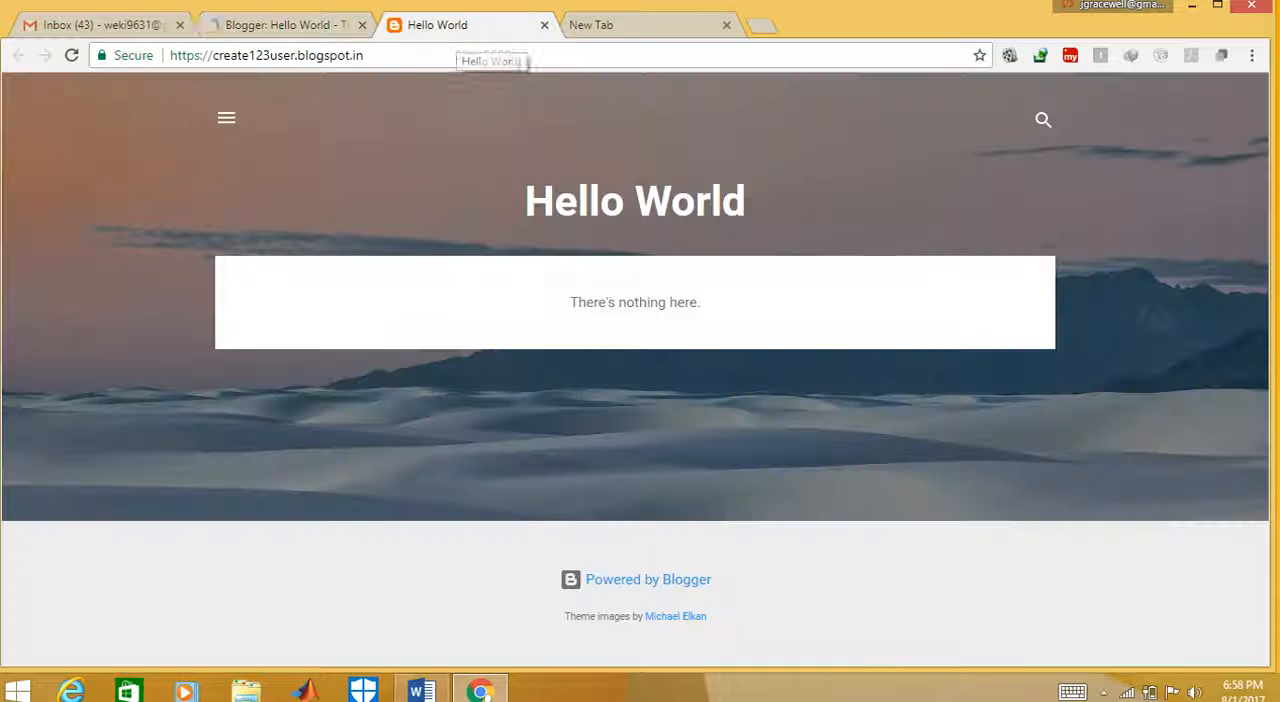
Reload the live Hello World blog to check the applied theme, and return to the Blogger dashboard
click(440, 25)
click(71, 55)
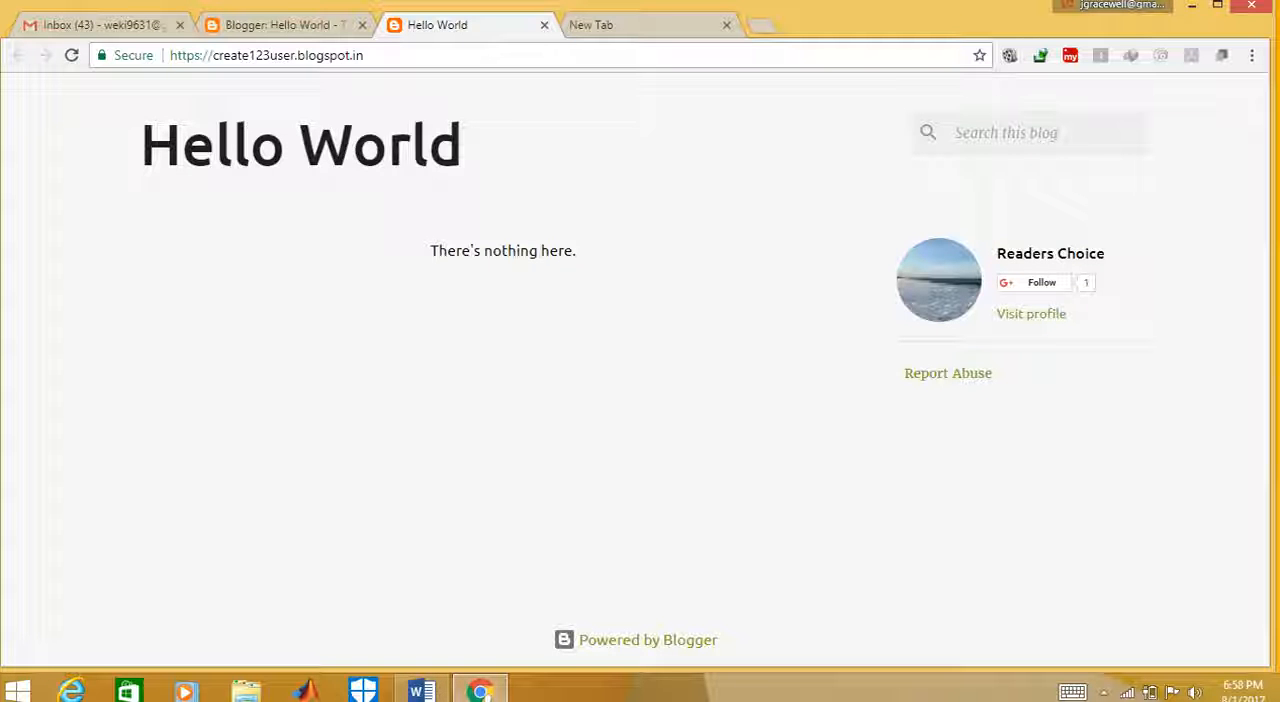
click(270, 25)
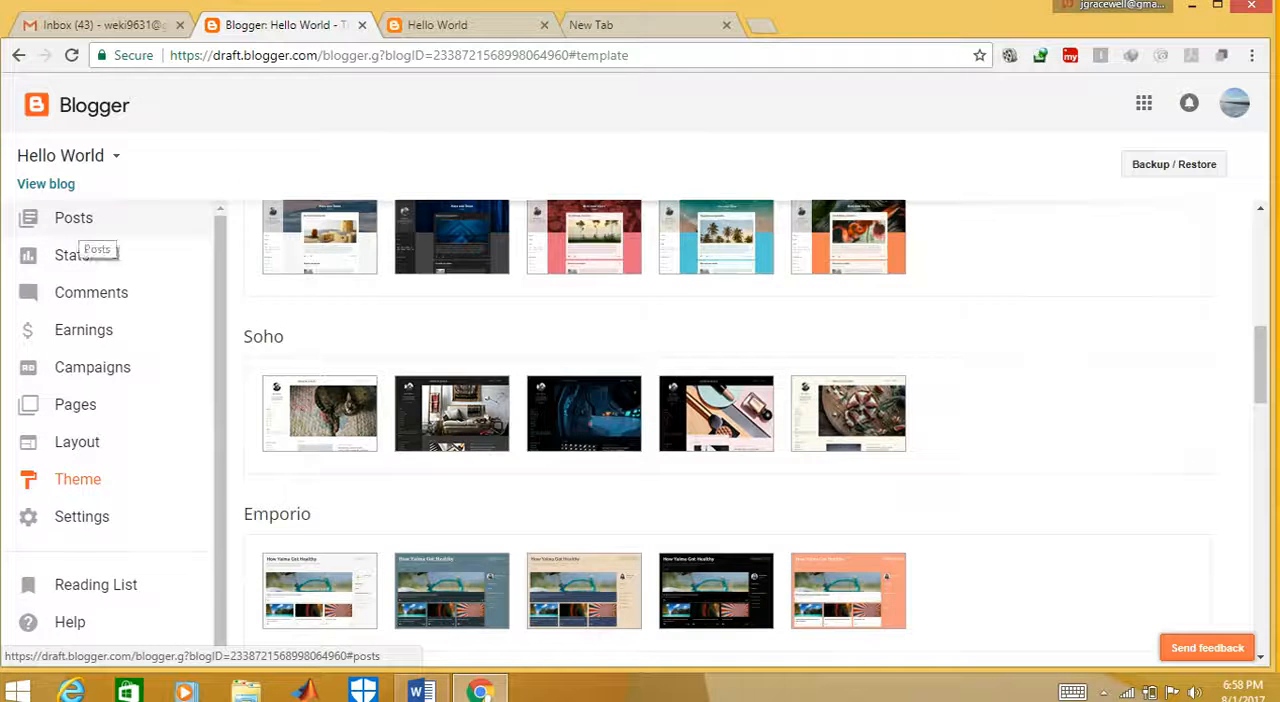
Create a new blog post and title it "My first post"
click(75, 220)
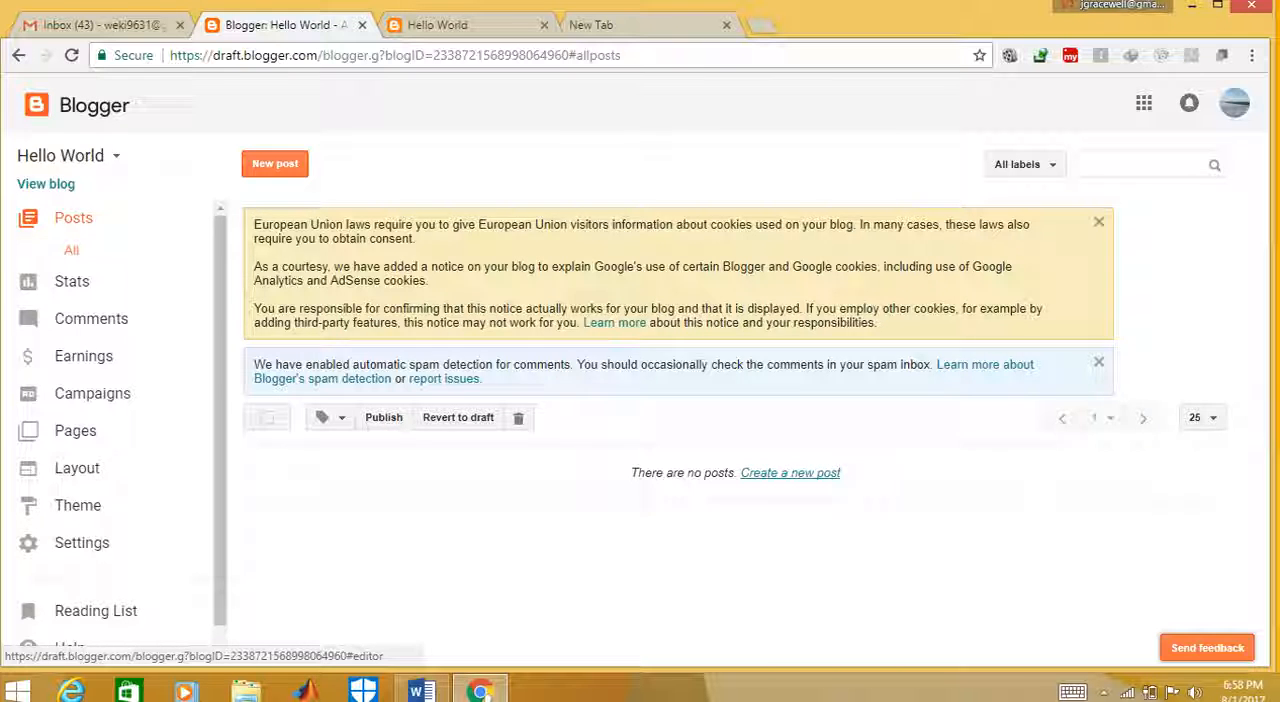
click(790, 472)
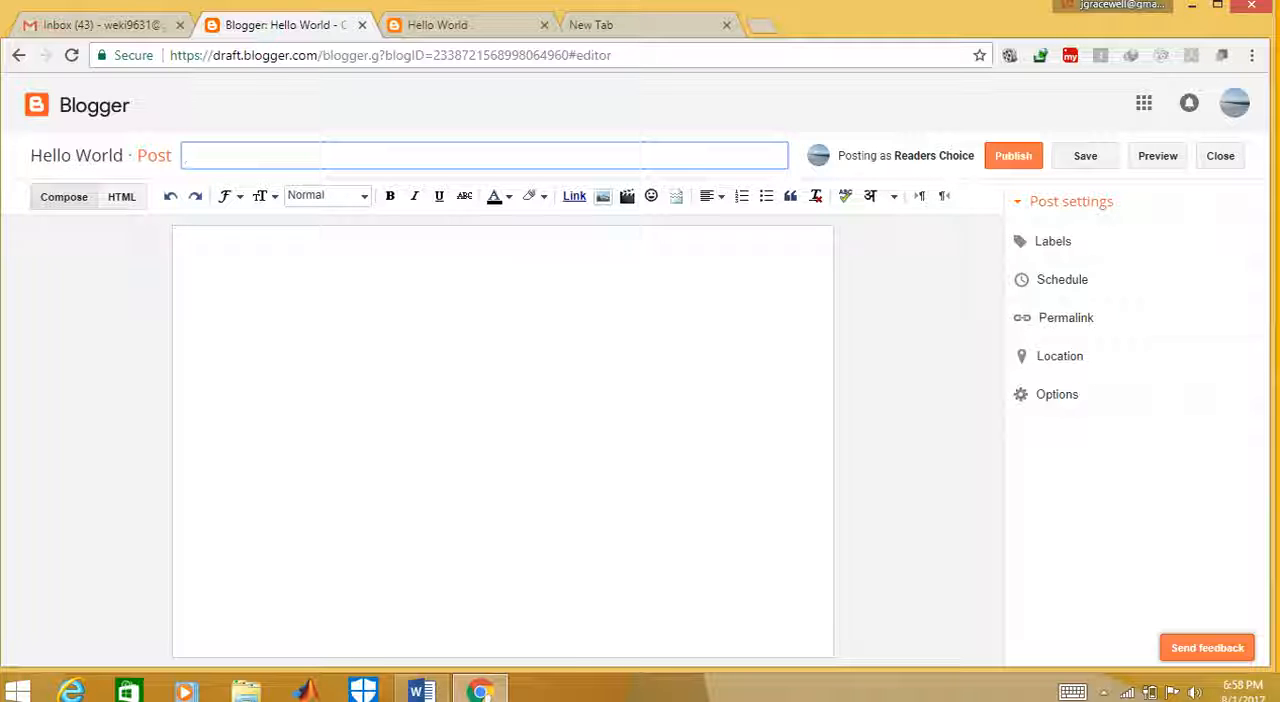
text(My first)
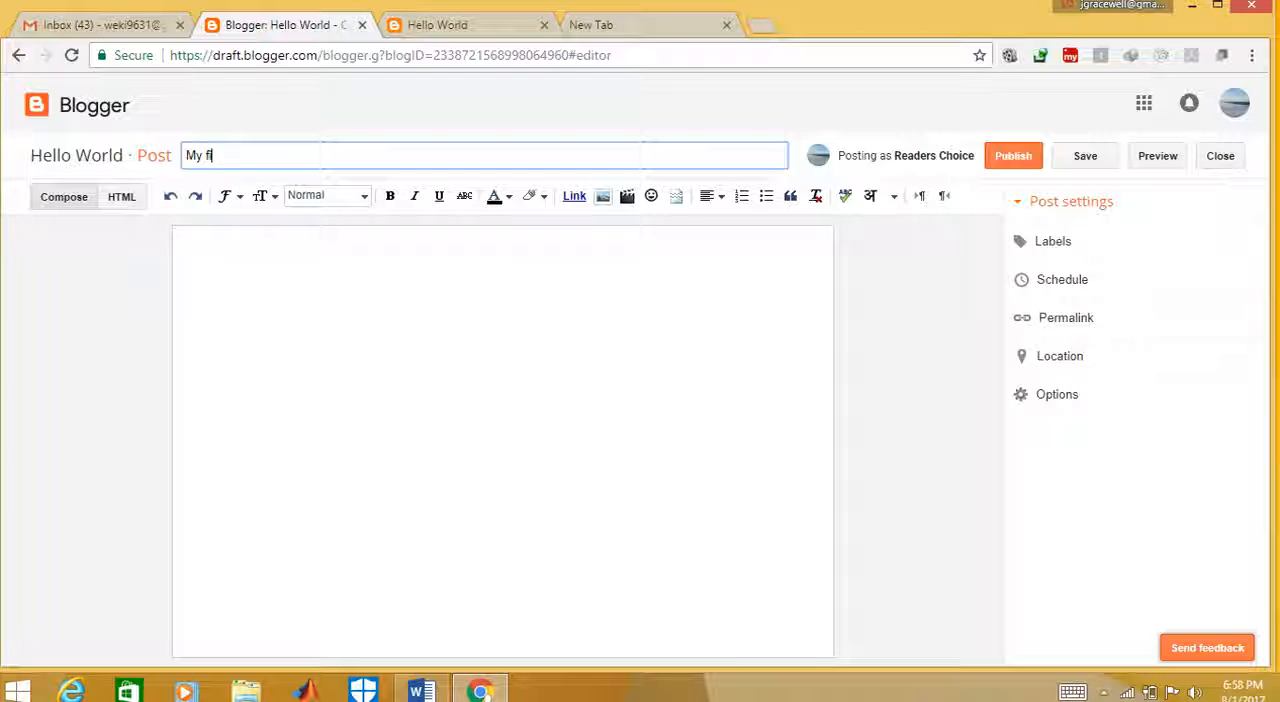
text( os)
key(Left)
key(Left)
text(p)
key(Right)
key(Right)
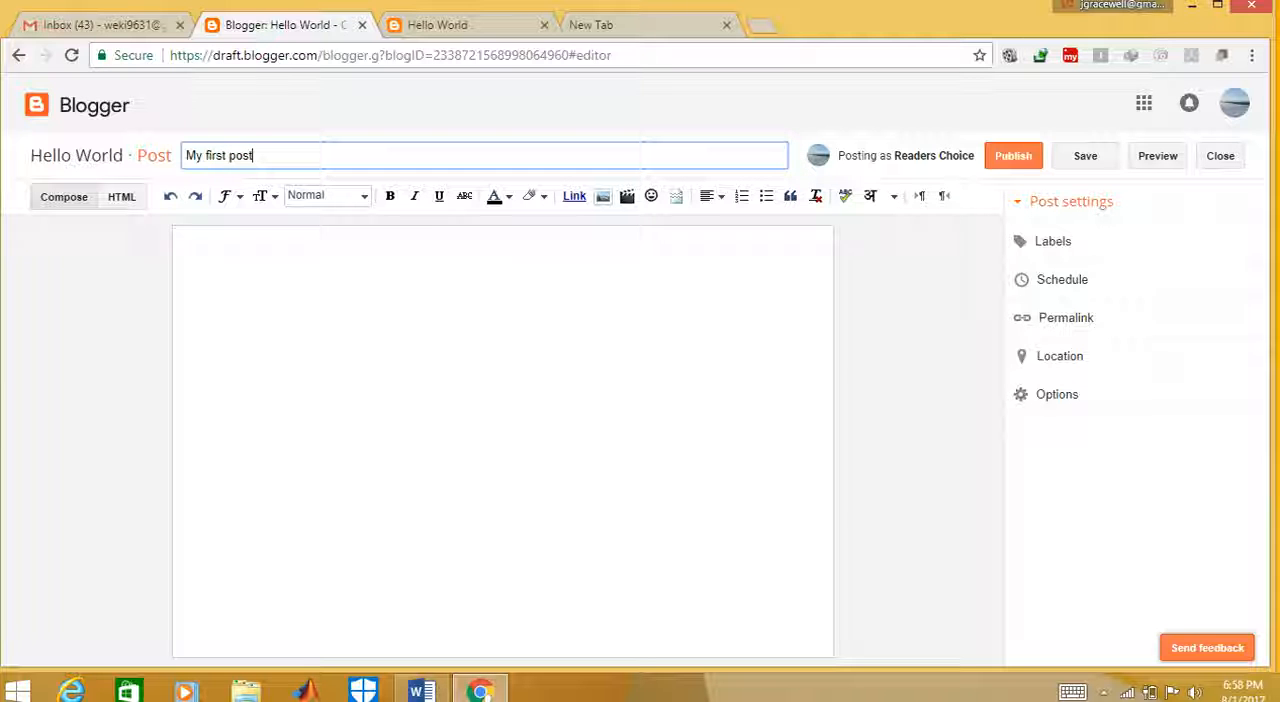
Write "Hello World" as the opening line of the post body
click(189, 243)
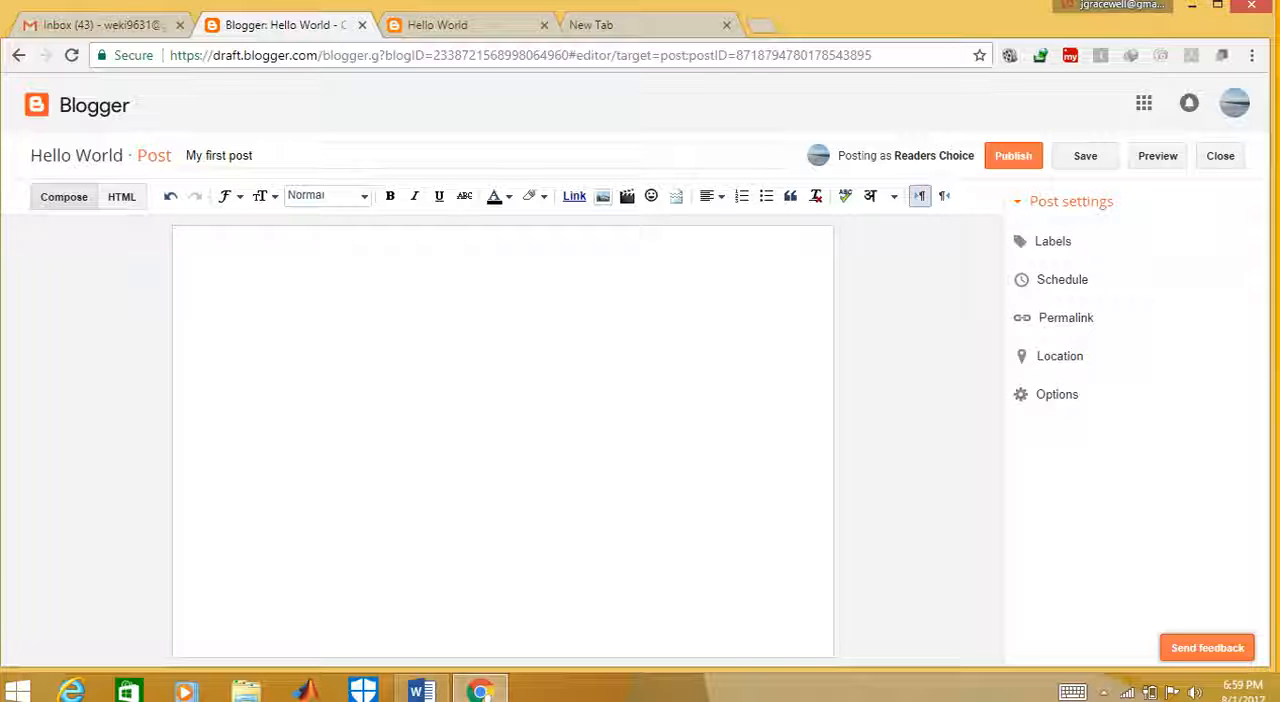
text(Hee)
text(llow)
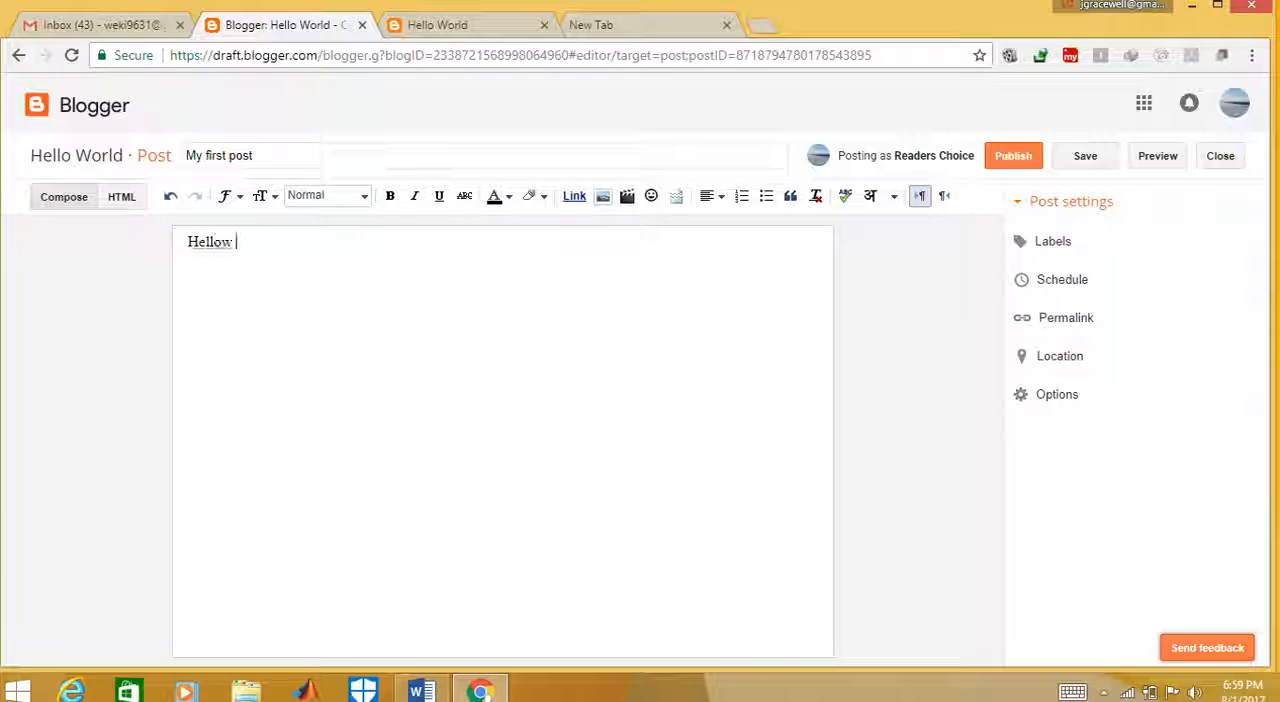
key(BackSpace)
key(BackSpace)
text(World     Thi)
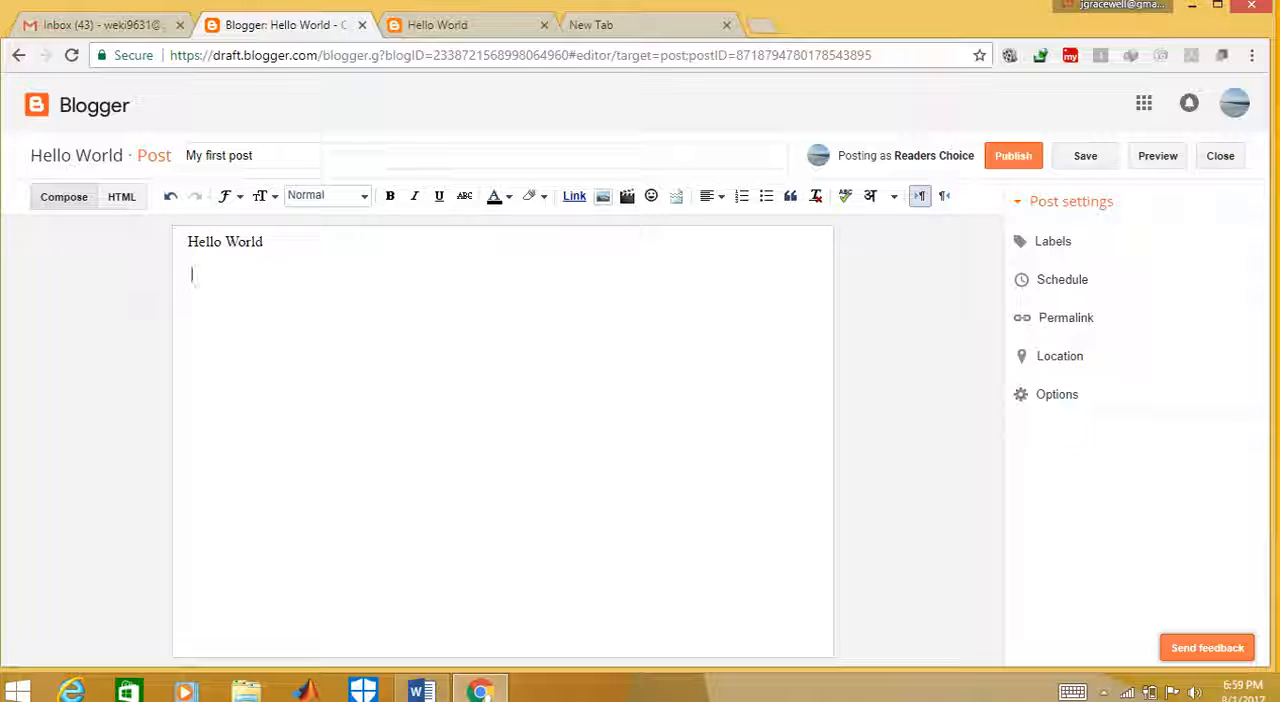
text(s is my Firs)
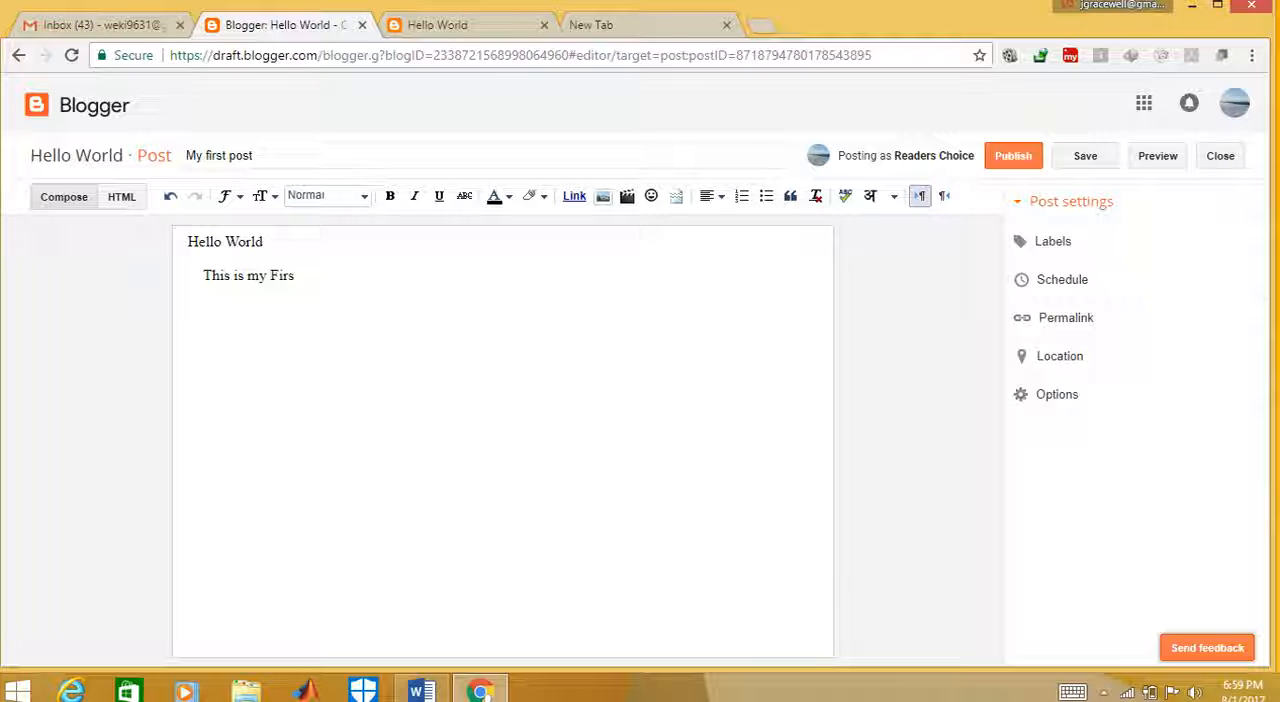
text(t post to)
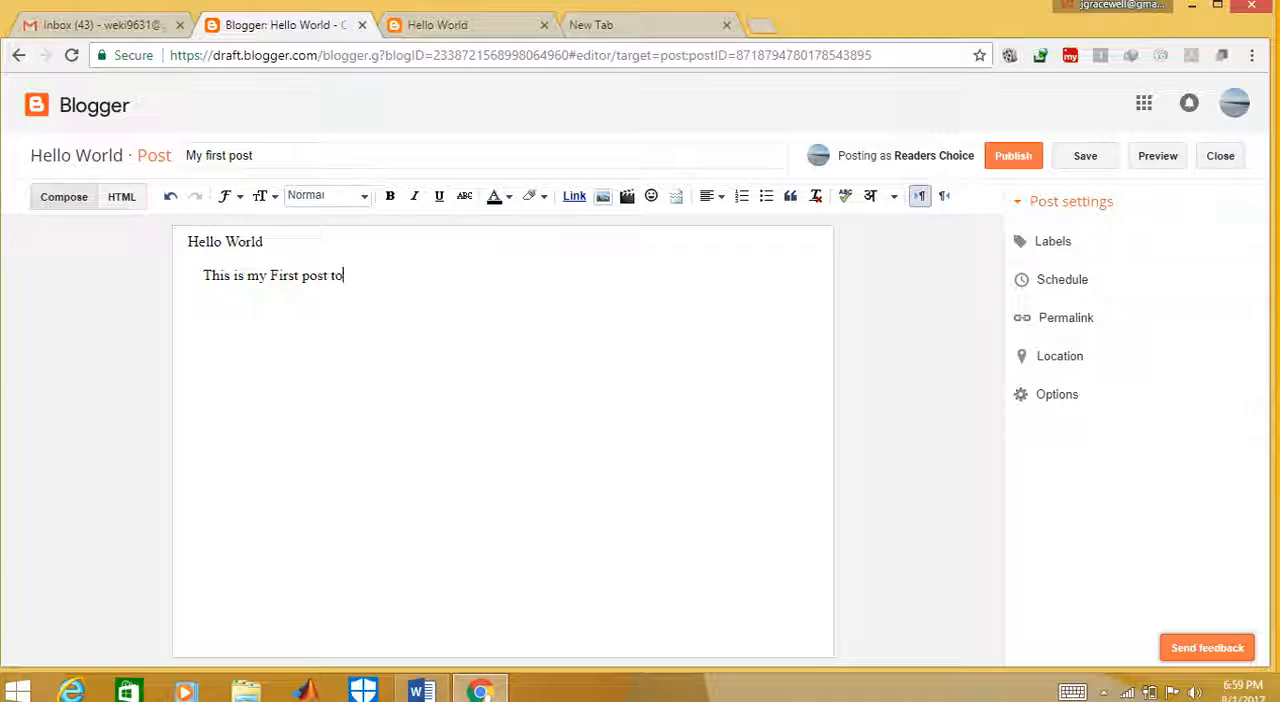
text( you.)
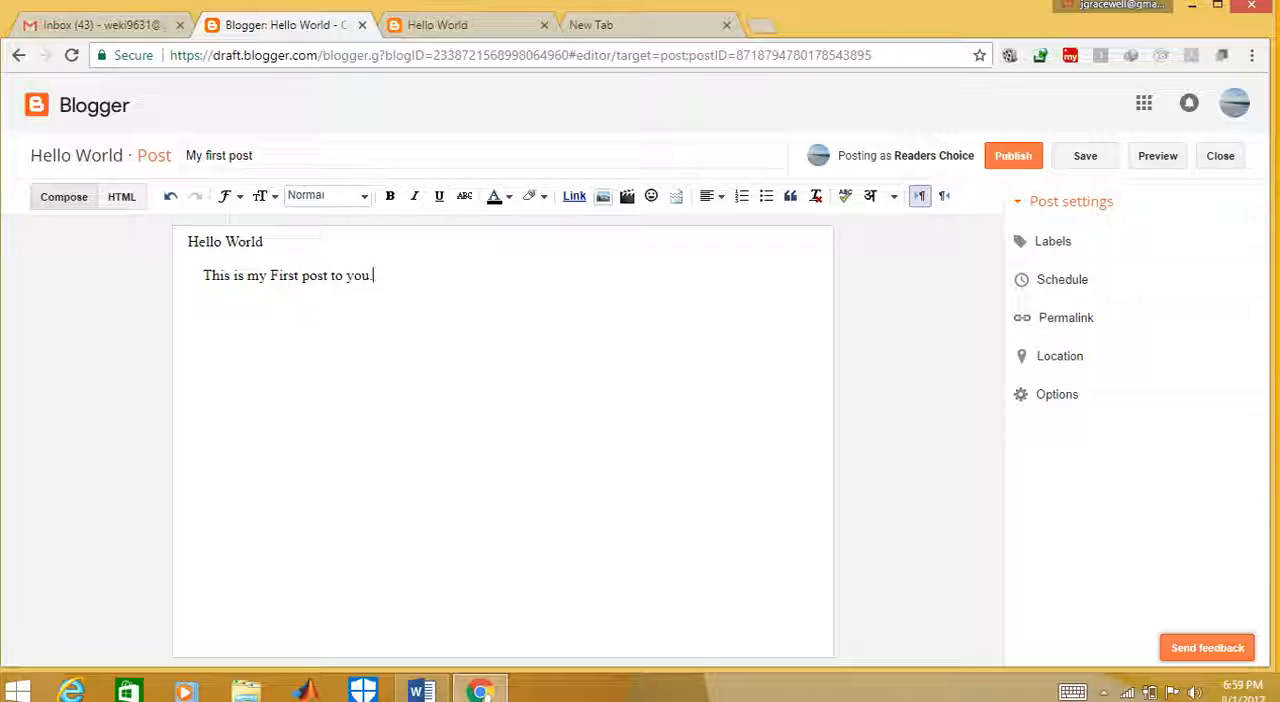
text(Thanks for wa)
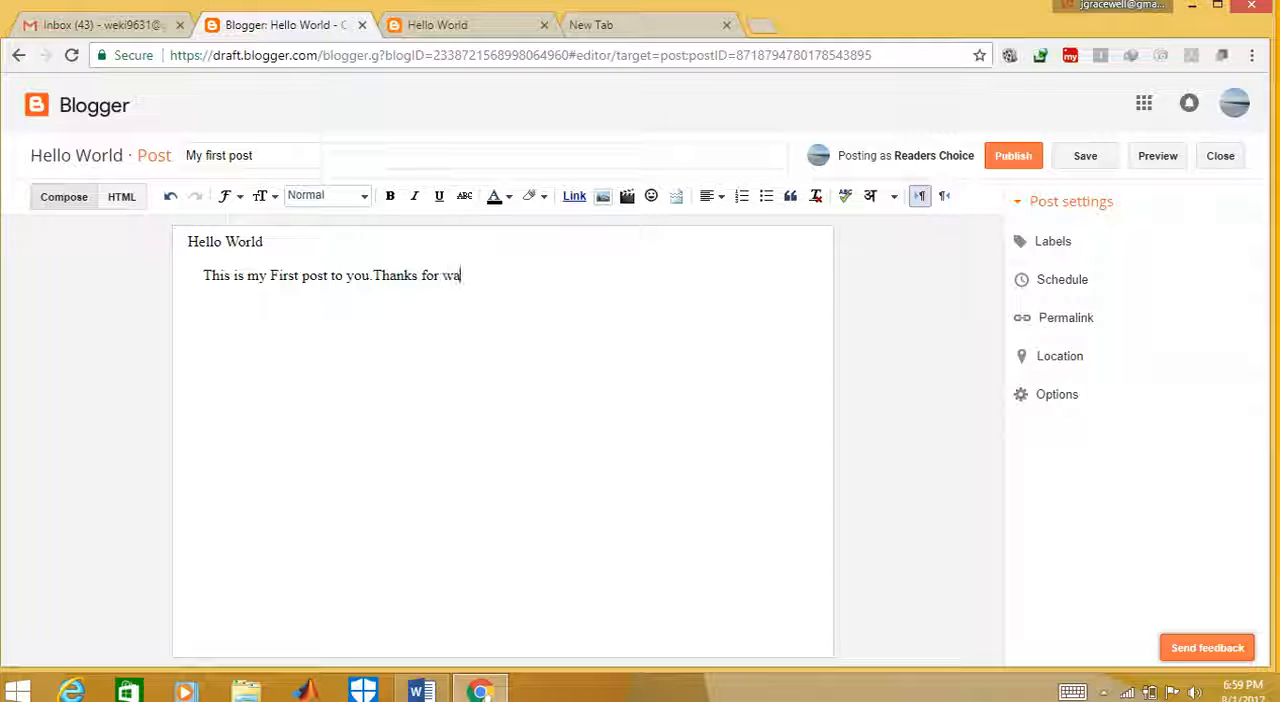
text(tching.)
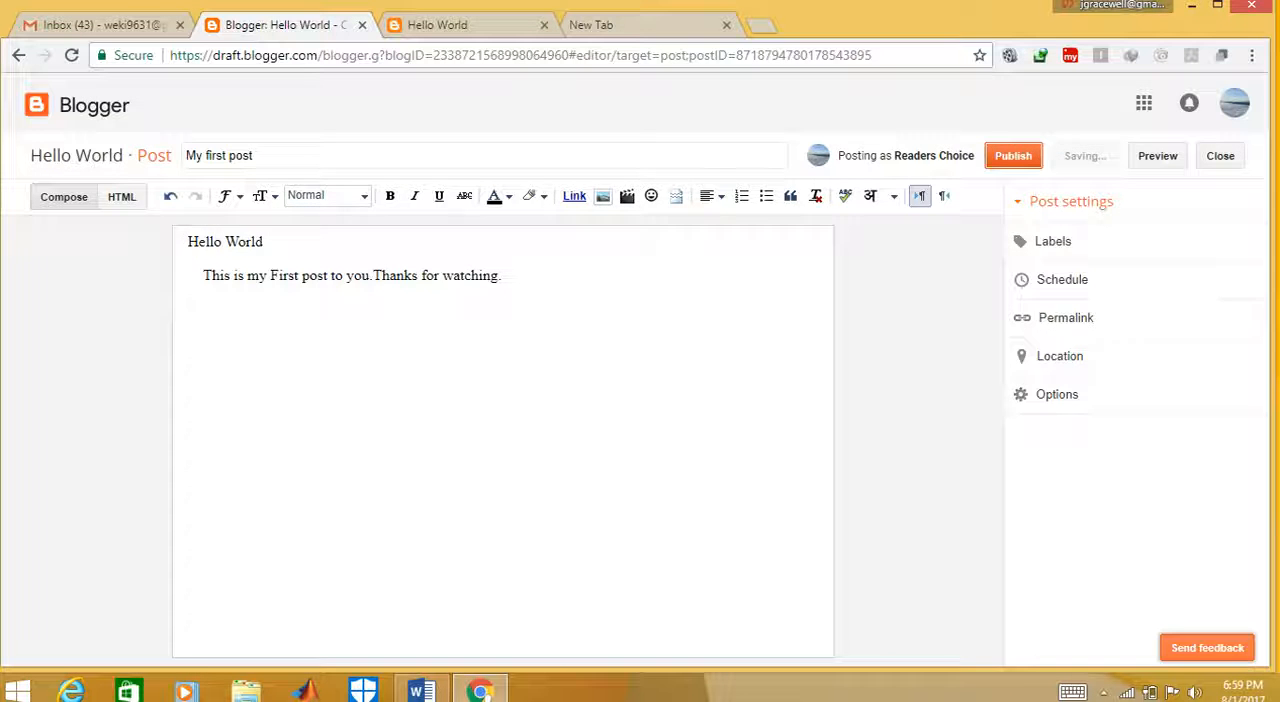
End the paragraph with "Thanks for watching." and publish the post without sharing it on Google+
click(1013, 155)
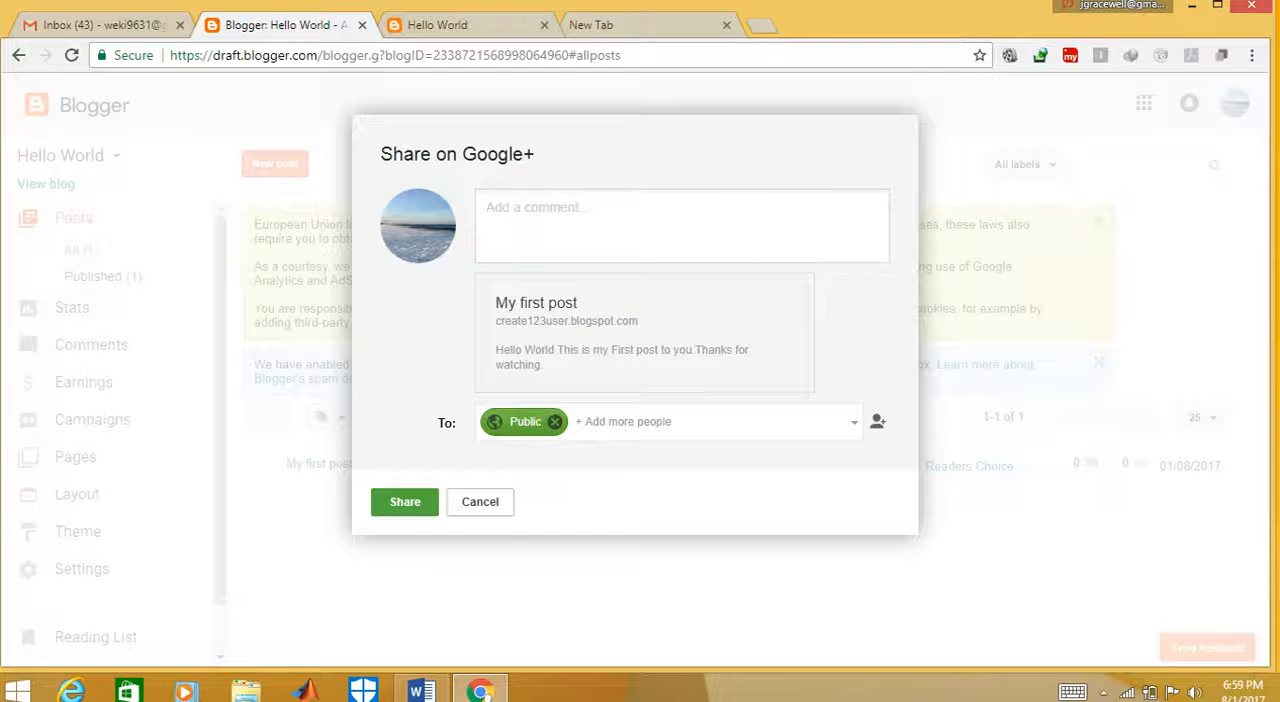
click(480, 502)
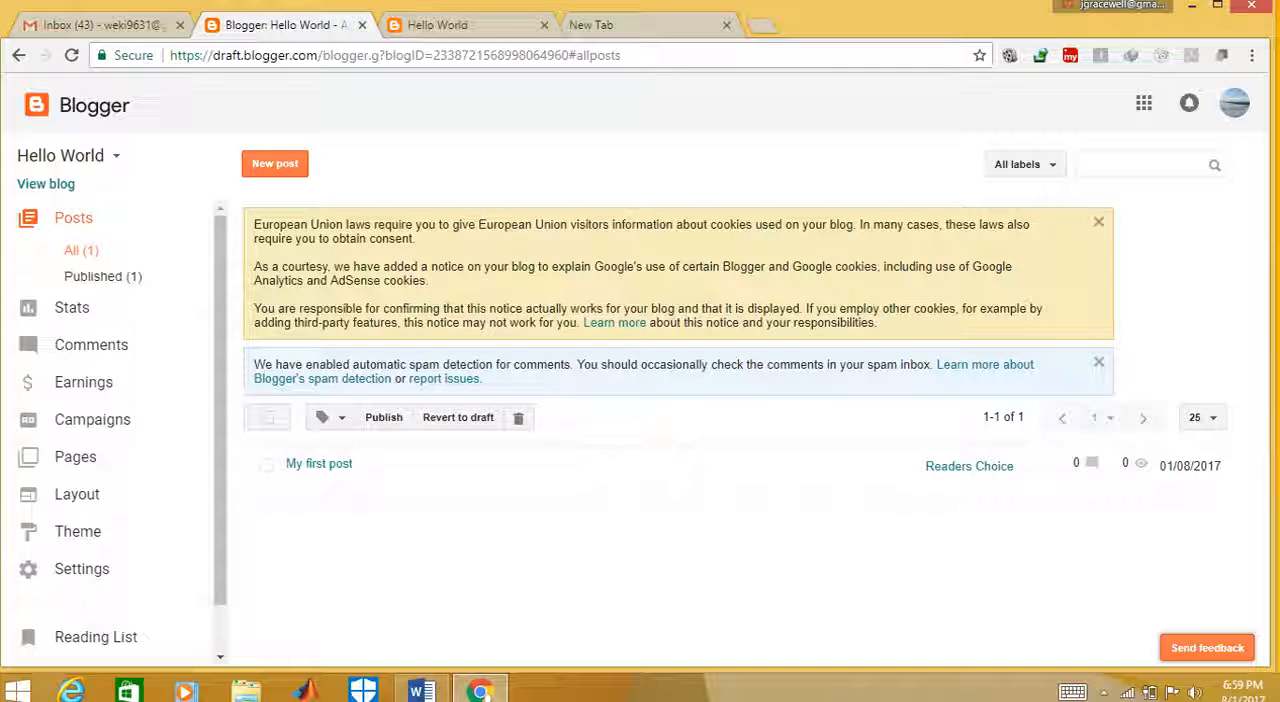
Reload the live blog, open My first post to read it, and return to the Blogger dashboard
click(460, 25)
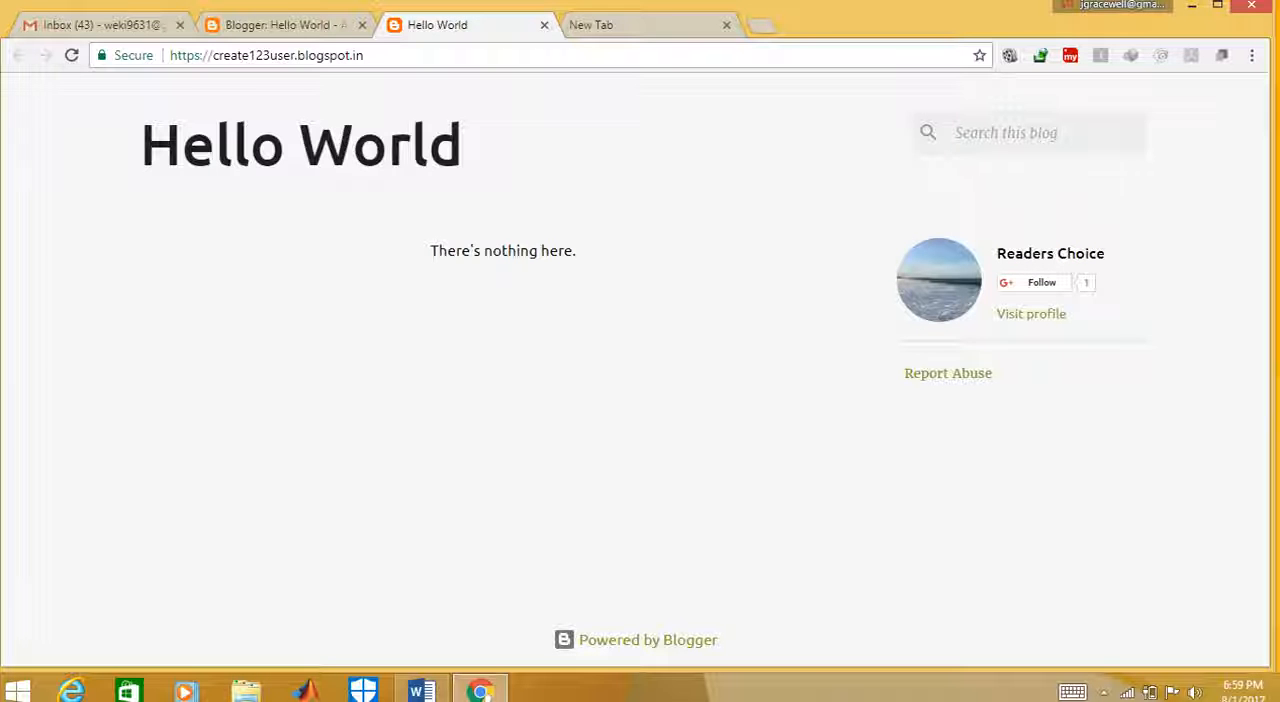
click(71, 55)
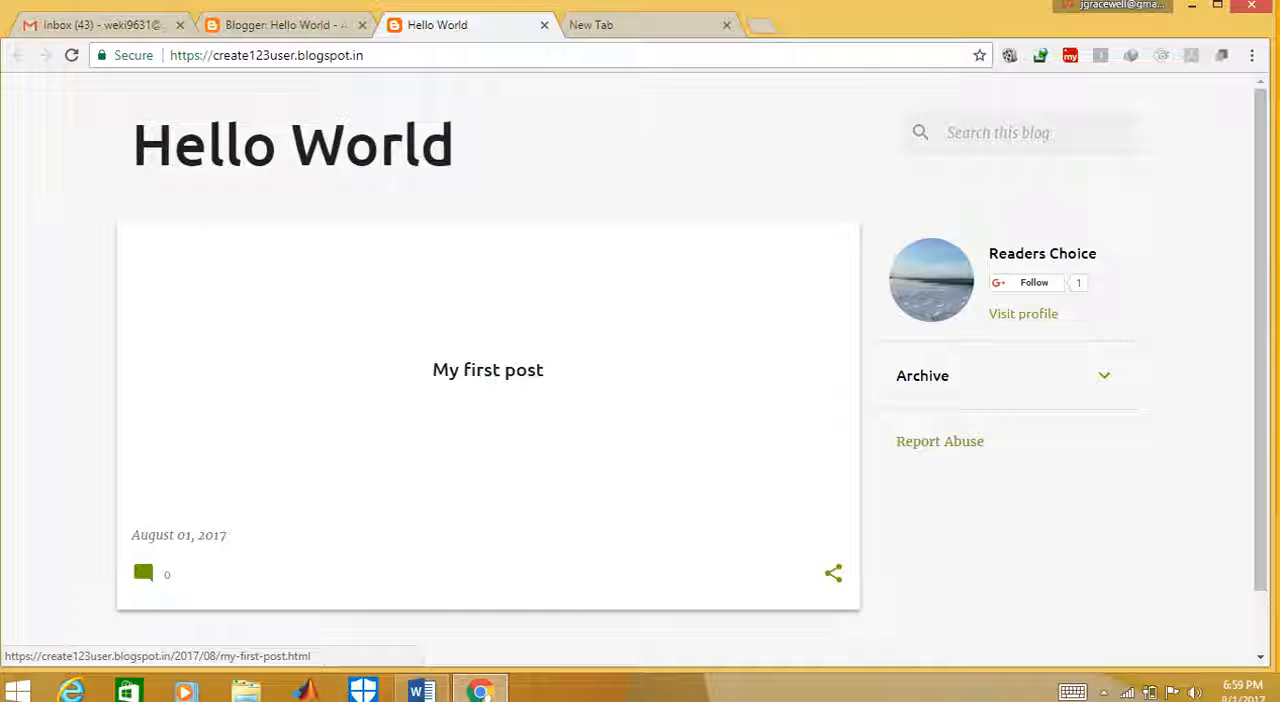
click(488, 370)
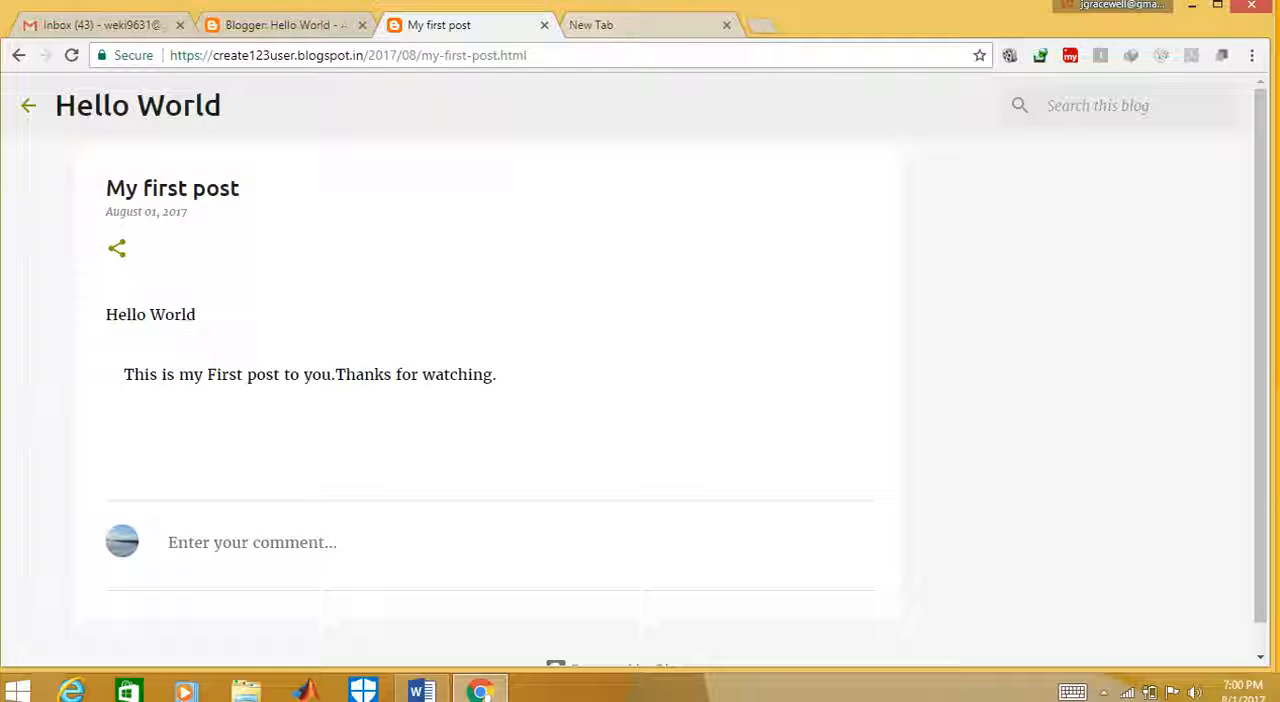
click(280, 25)
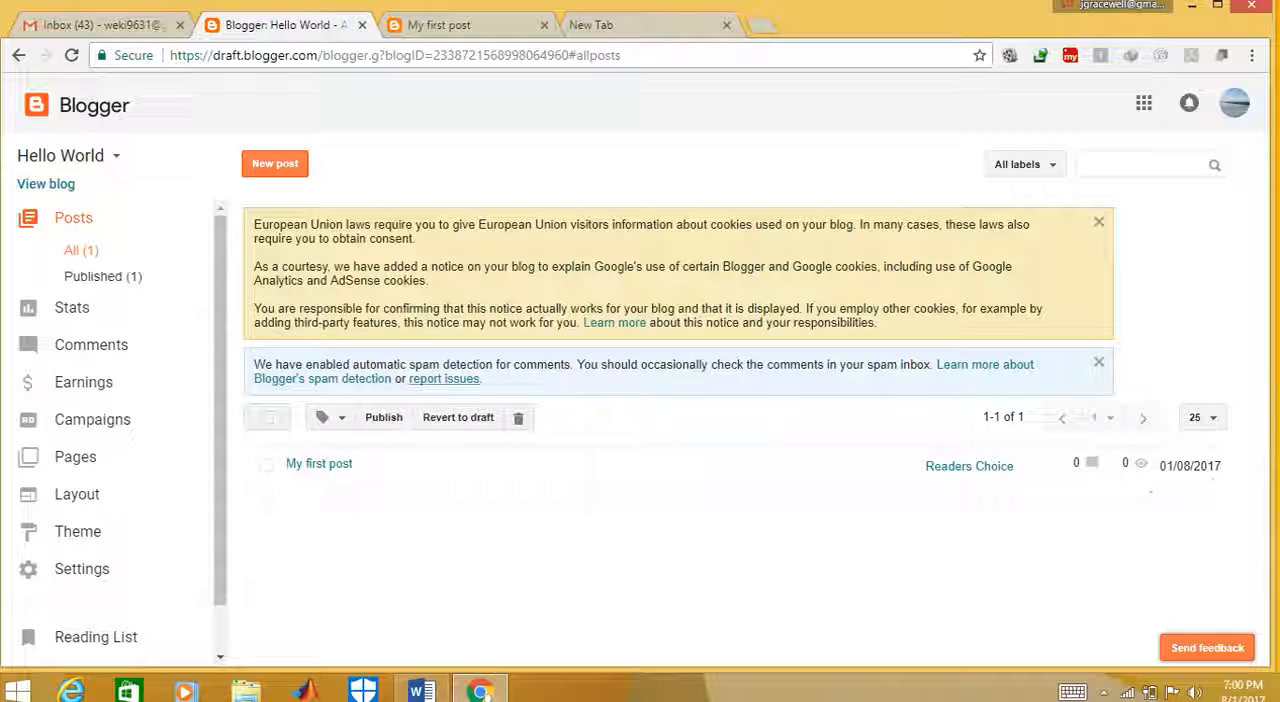
Review the blog's overview statistics and its audience pageviews by country, browser and operating system
click(72, 308)
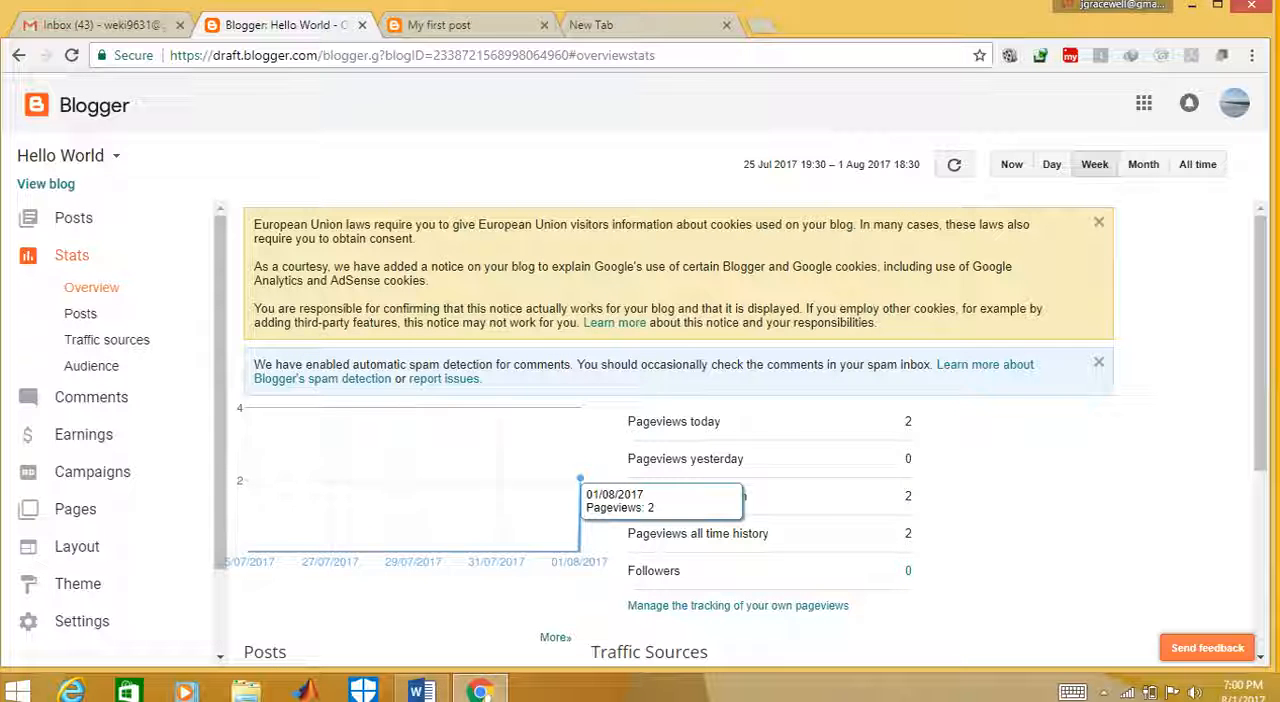
scroll(660, 420, down, 1)
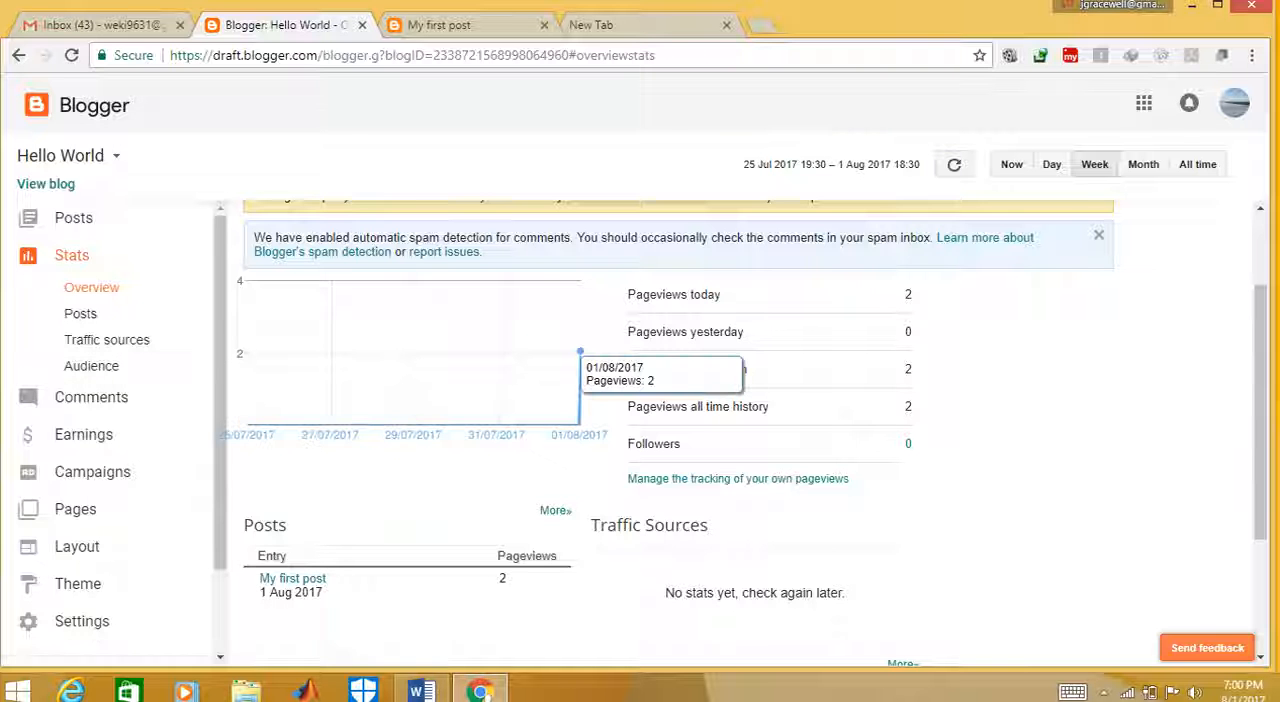
click(91, 366)
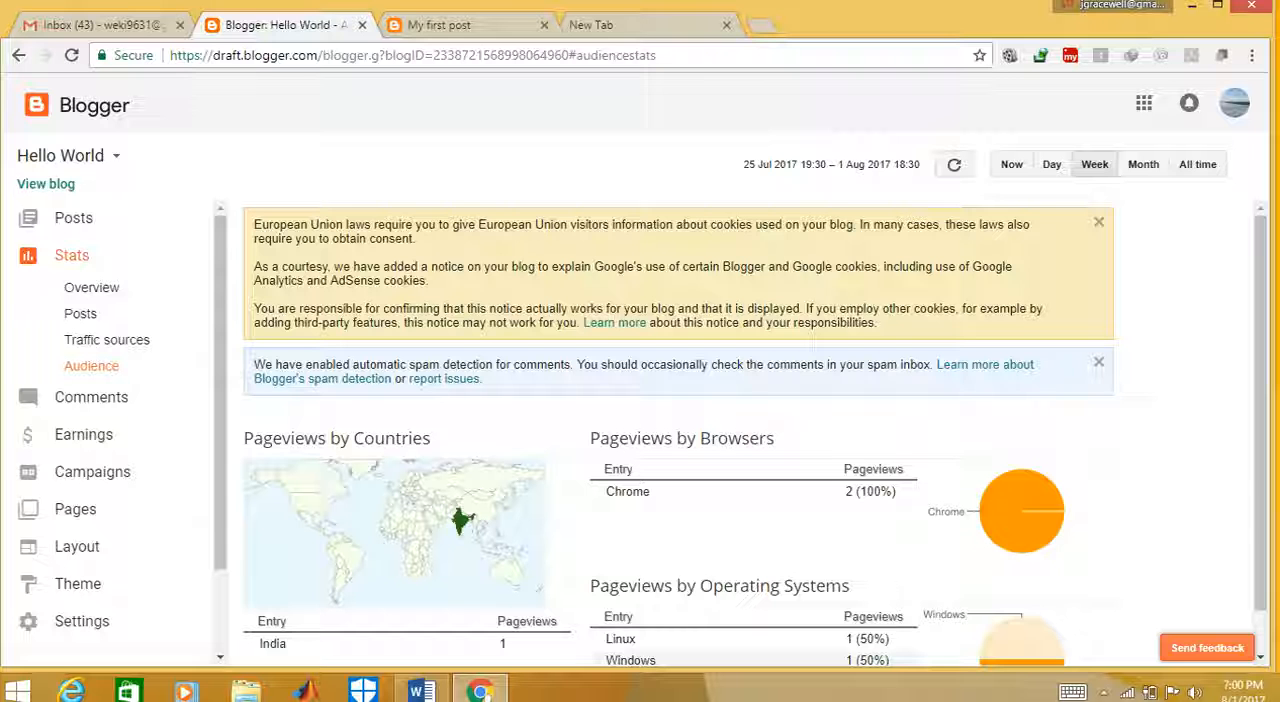
scroll(739, 434, down, 1)
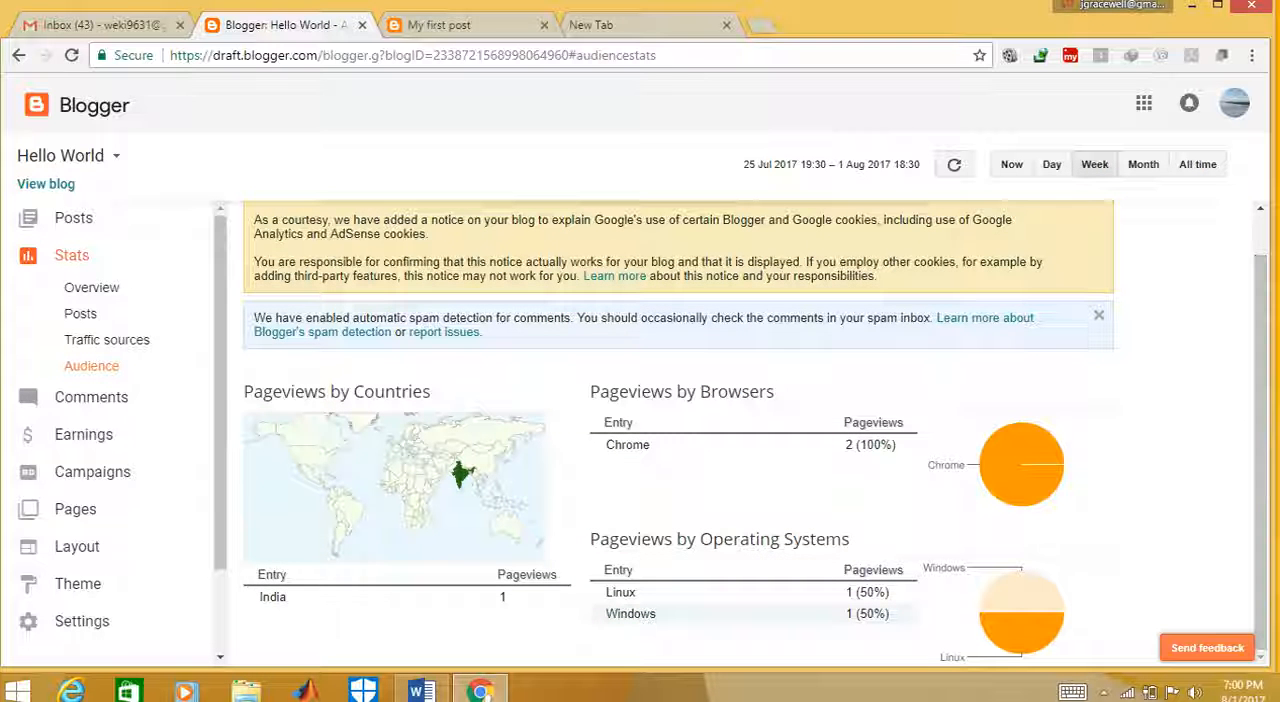
drag(677, 540, 688, 540)
View the blog's published comments, AdSense earnings and campaigns sections
click(140, 398)
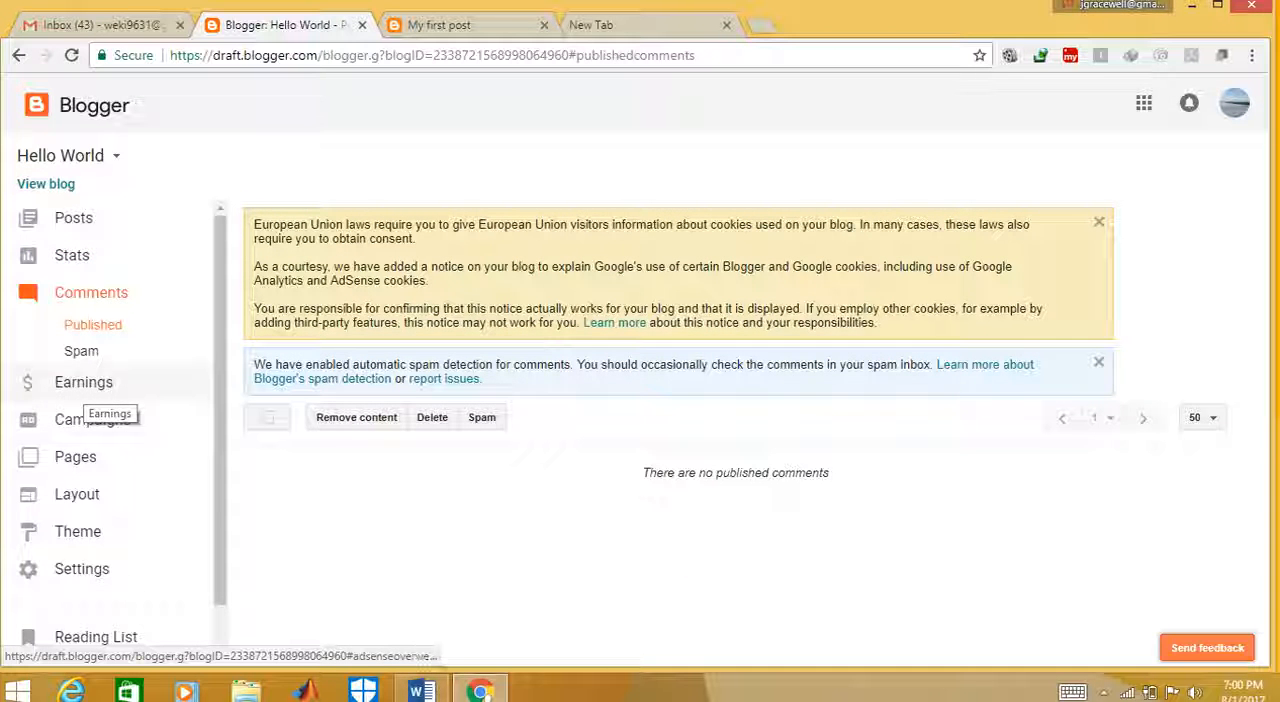
click(98, 388)
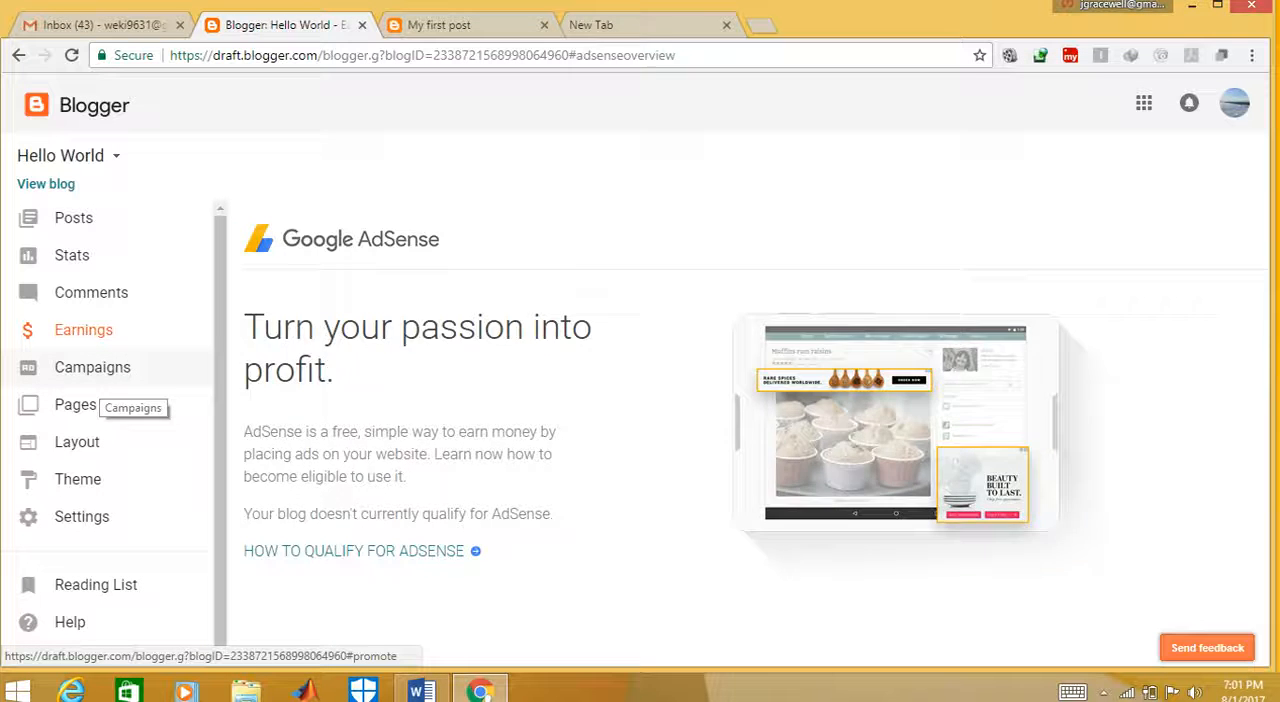
click(100, 378)
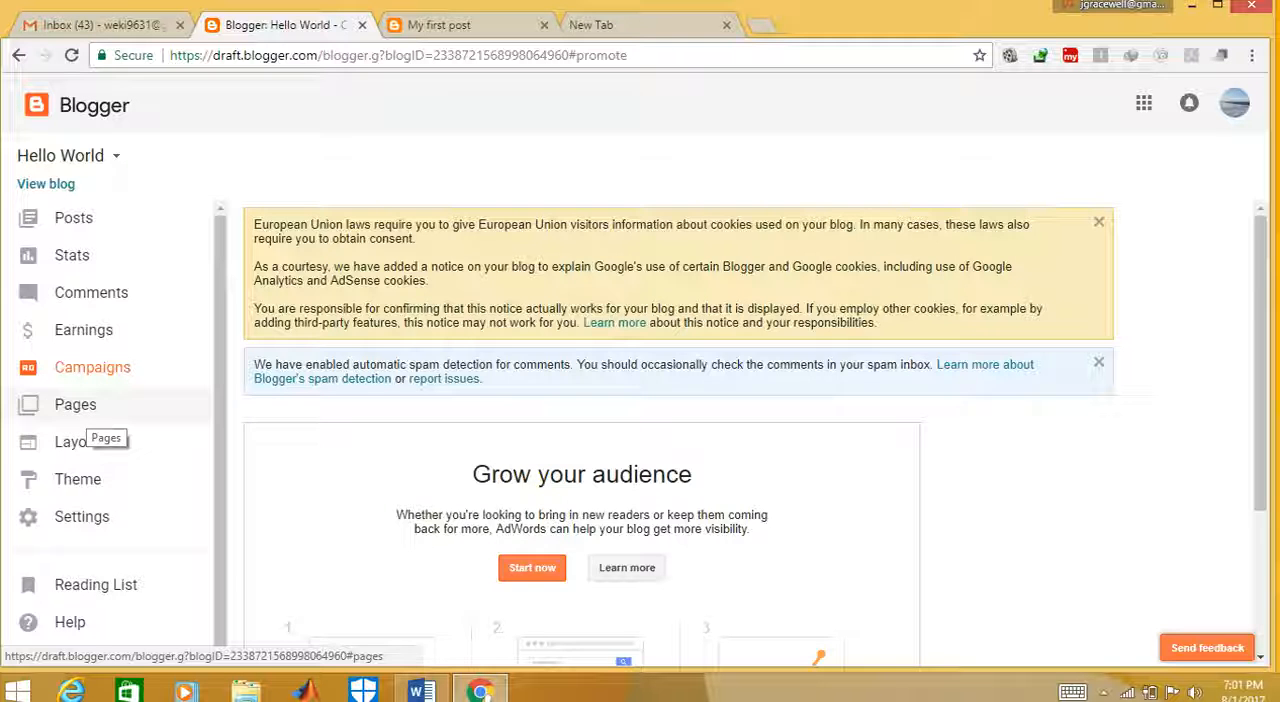
Create a new page for the blog and title it "hello page"
click(88, 406)
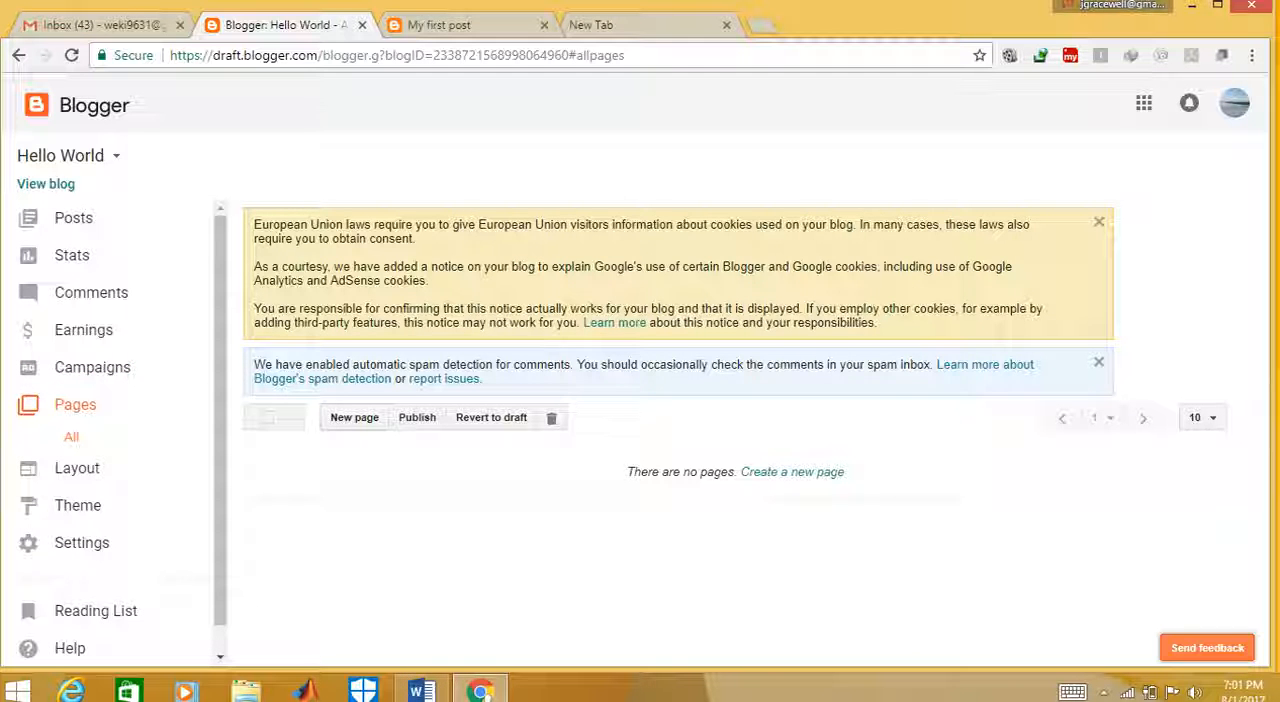
click(354, 417)
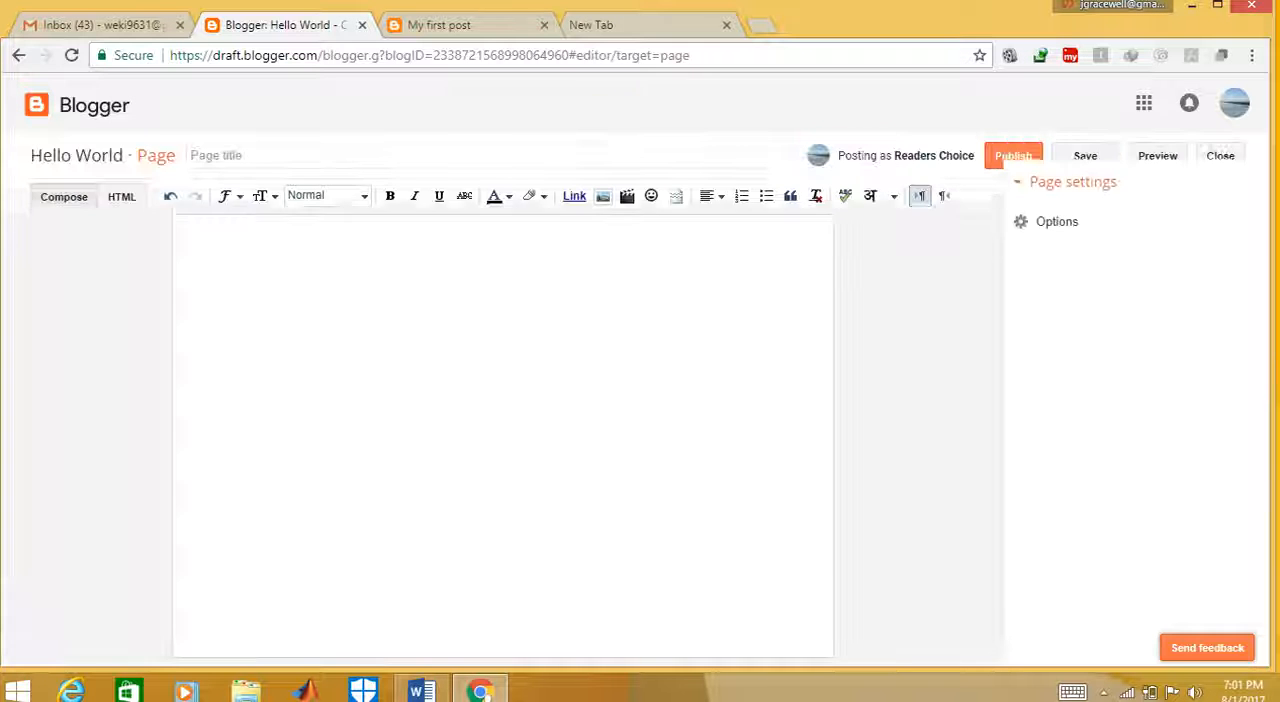
click(394, 160)
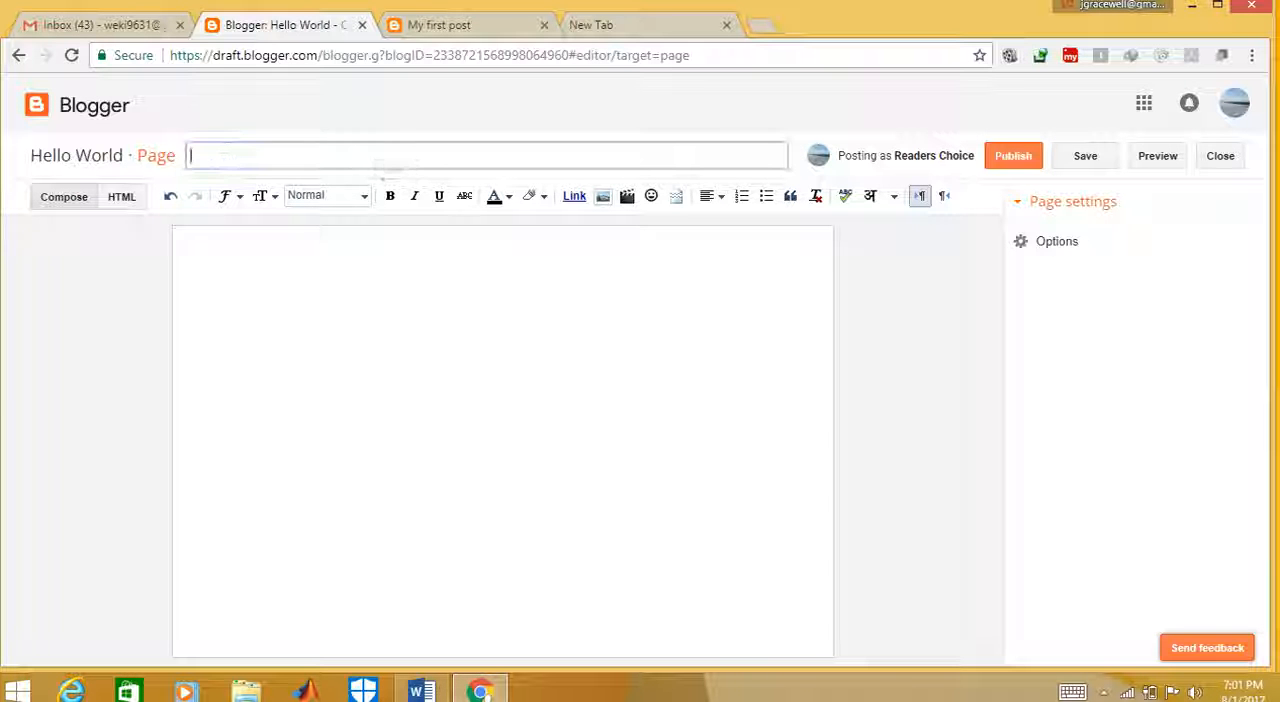
text(hello)
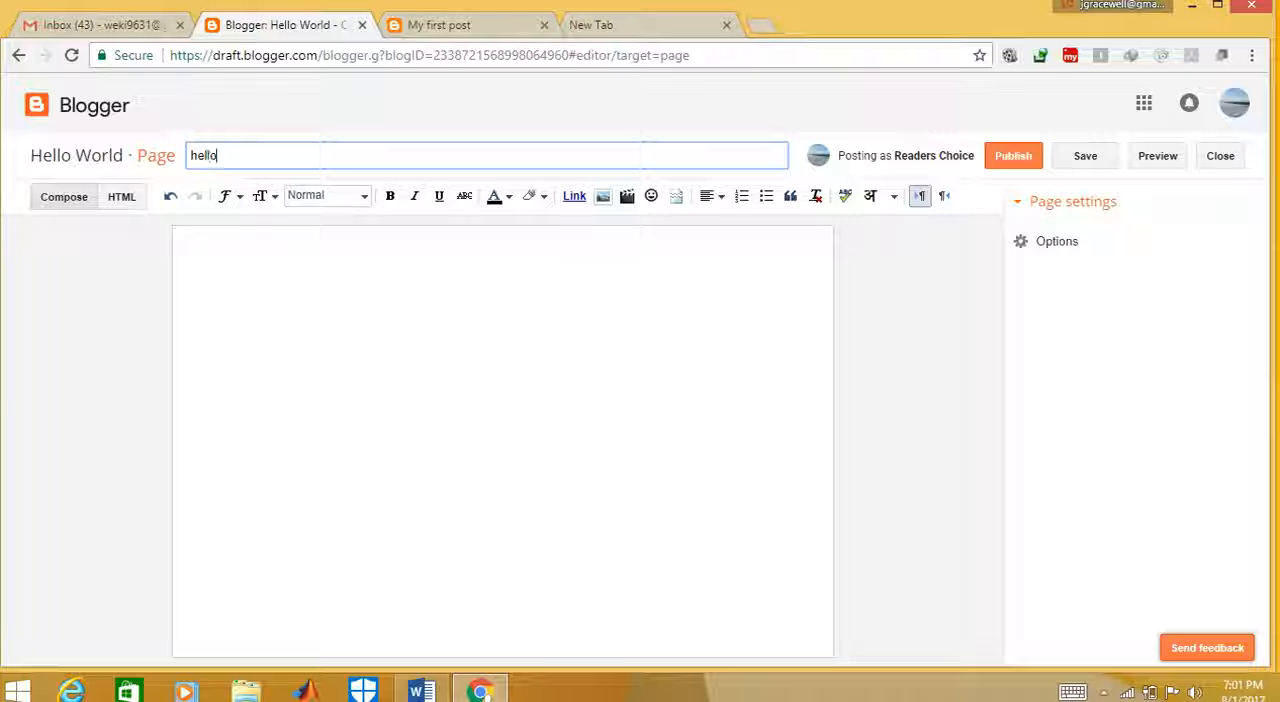
text( agepage)
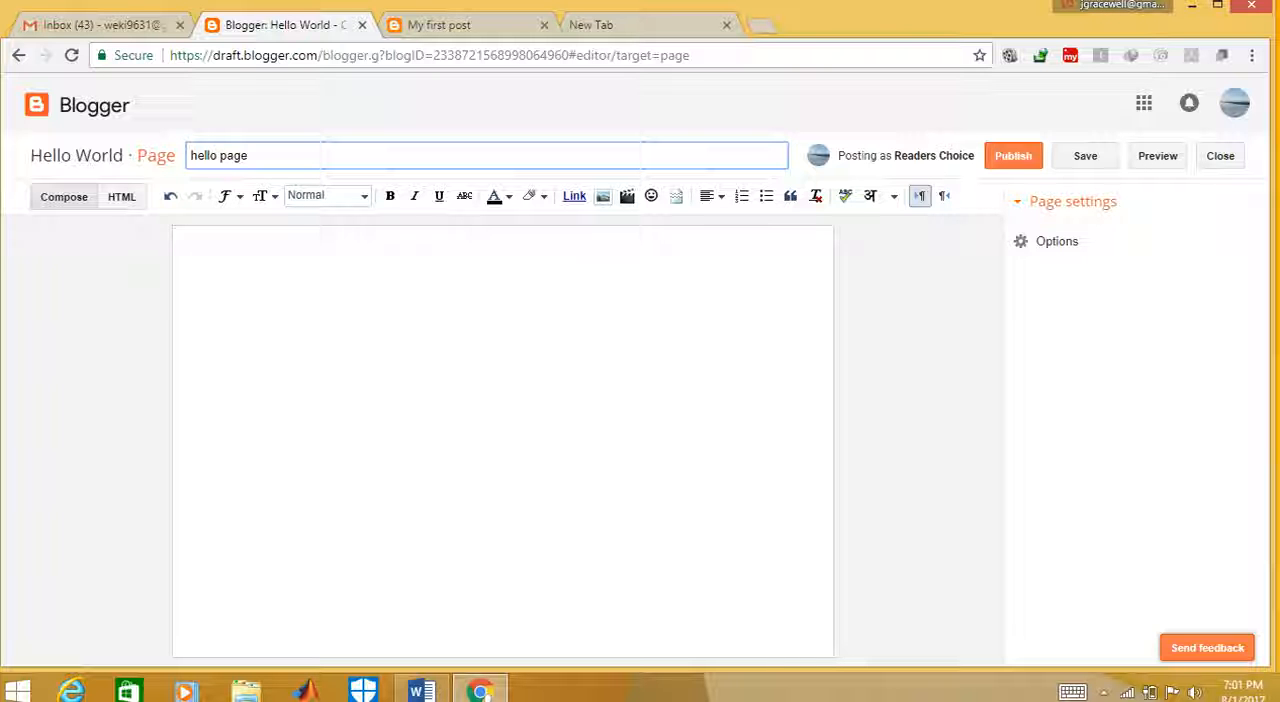
Write "This is m new page with title hello page" as the body text of the new page
click(188, 241)
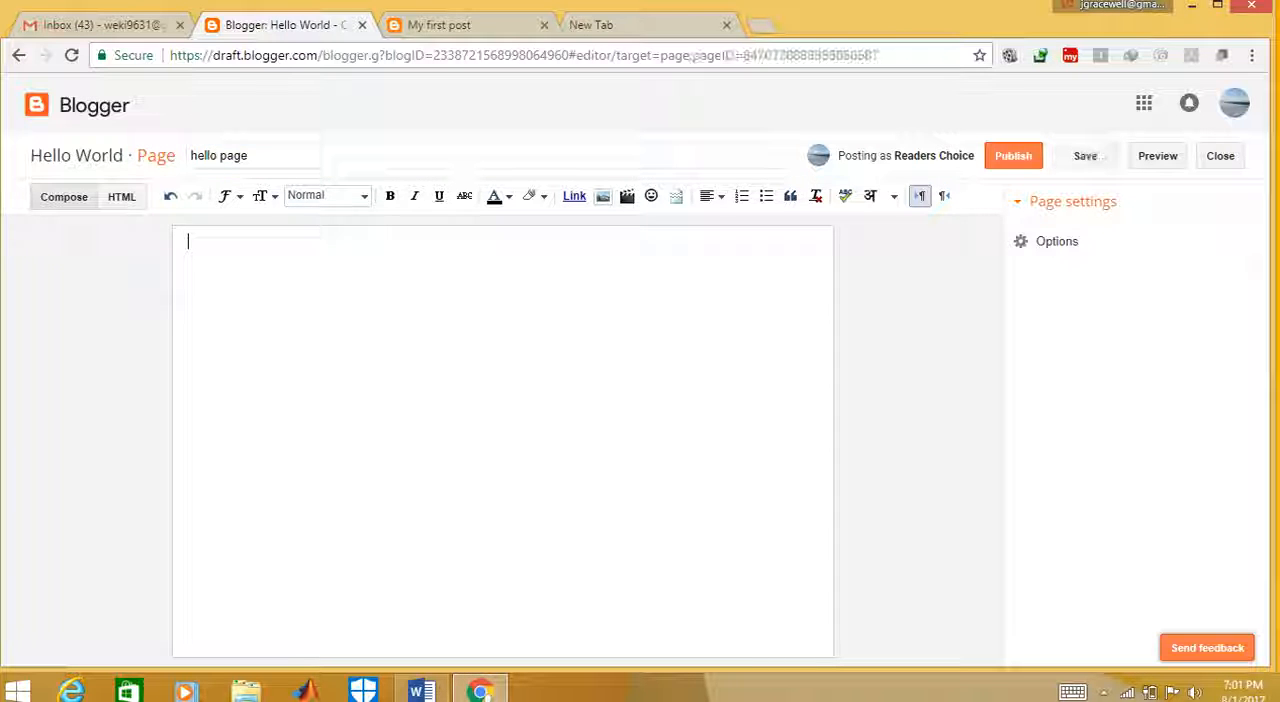
text(Th)
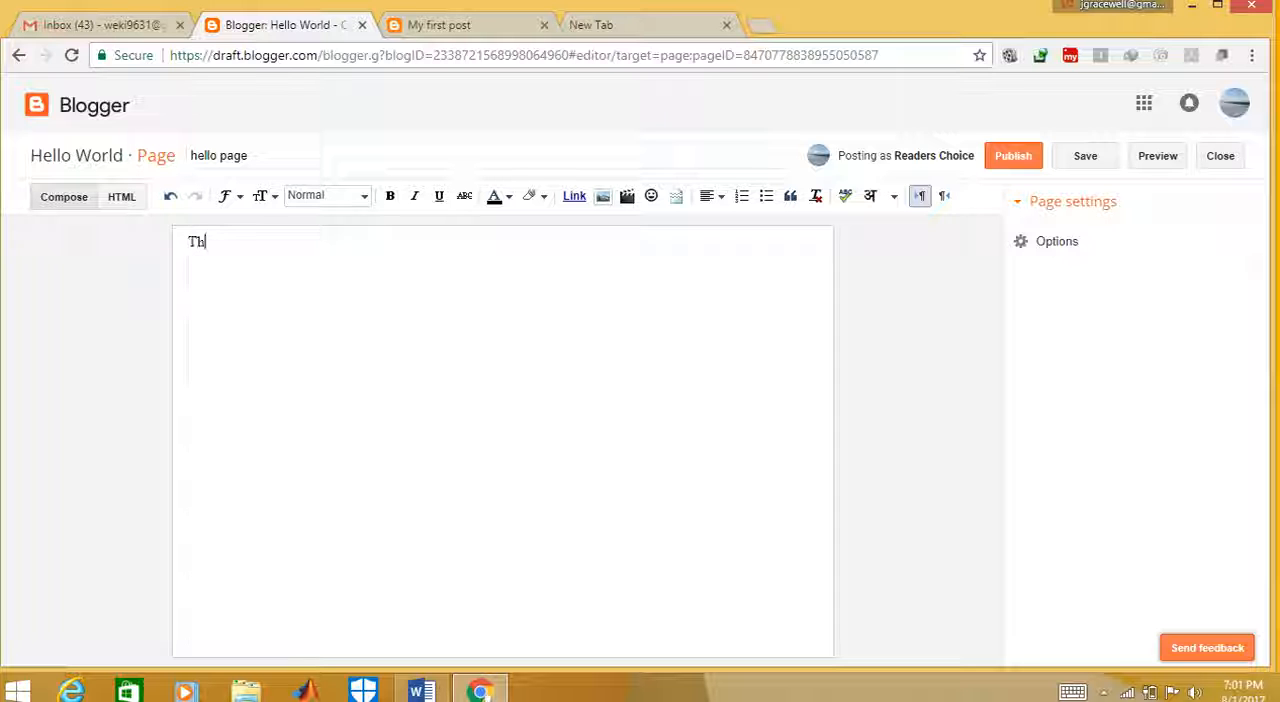
text(is is m new age)
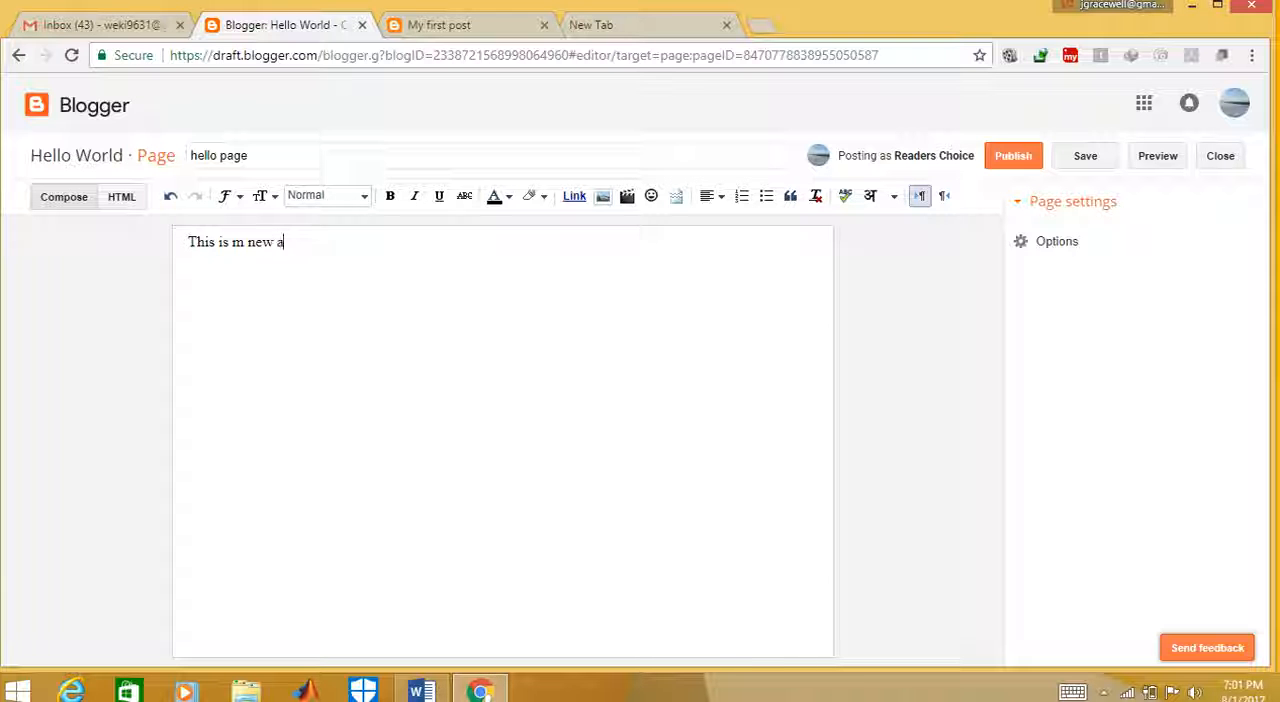
key(BackSpace)
key(BackSpace)
text(page )
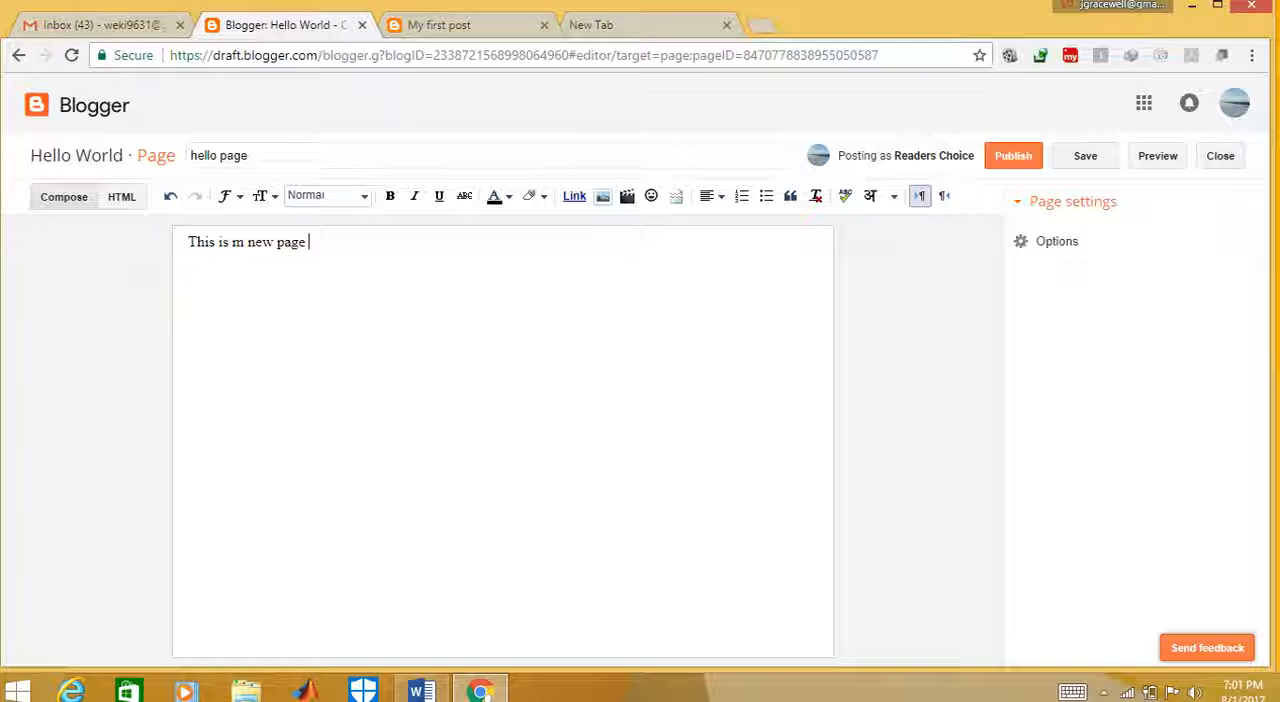
text(with titl)
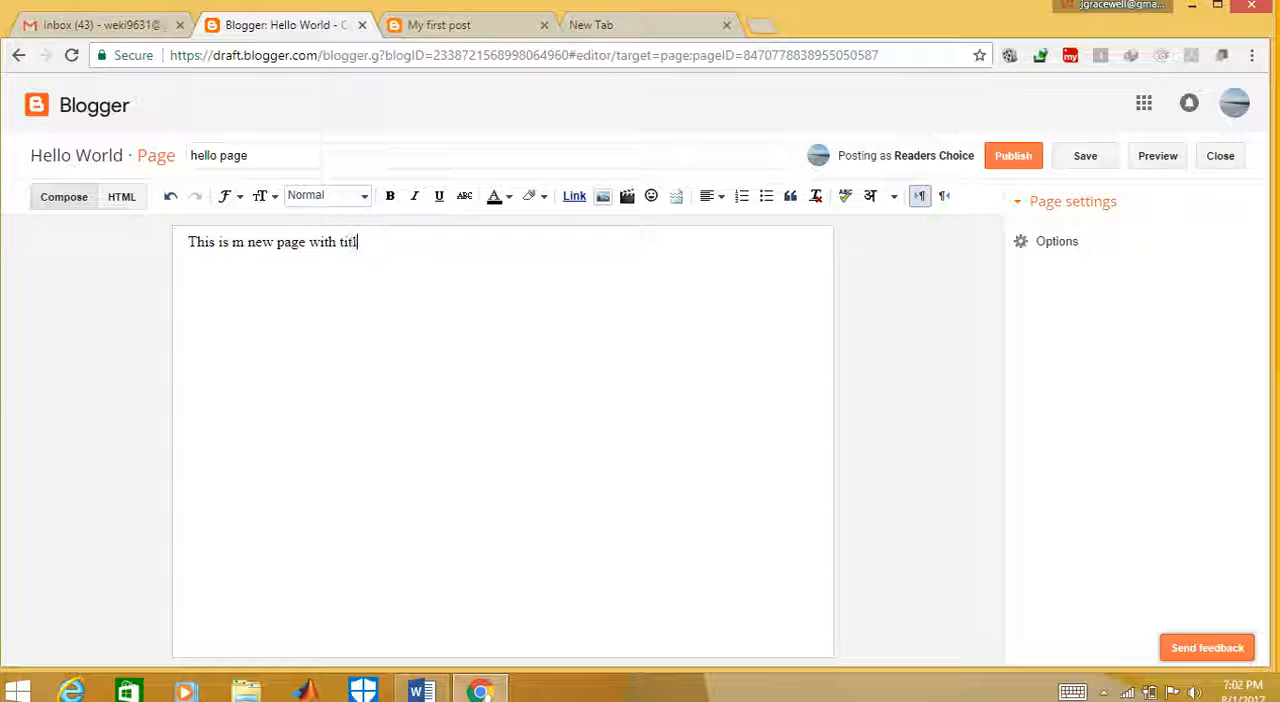
text(e hello age)
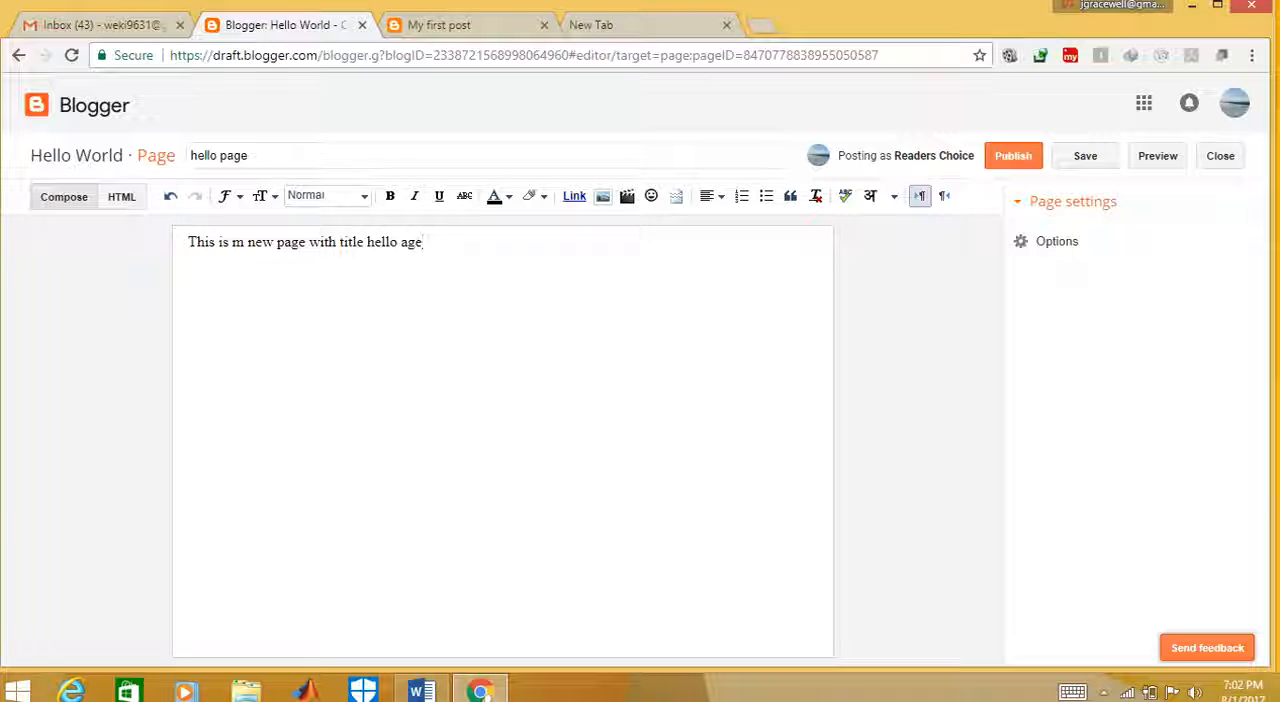
key(Left)
key(Left)
text(p)
click(430, 242)
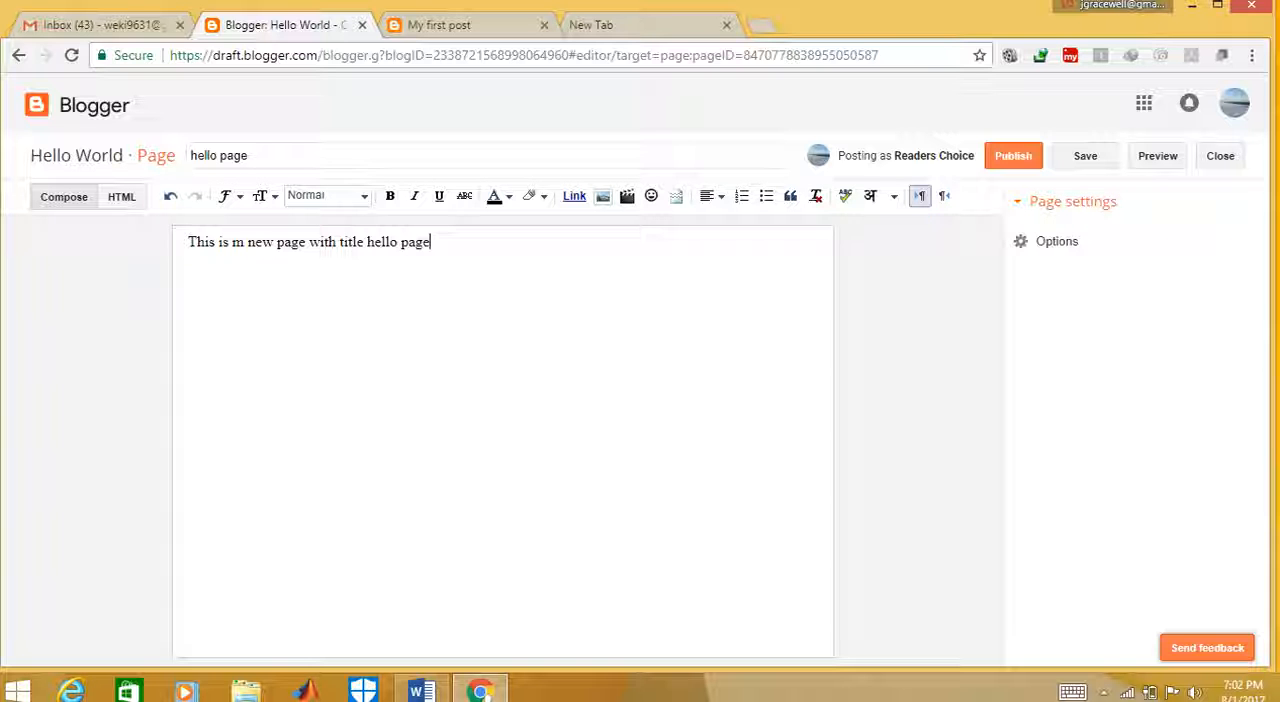
Make the words "hello page" at the end of the body text bold
drag(367, 242, 382, 242)
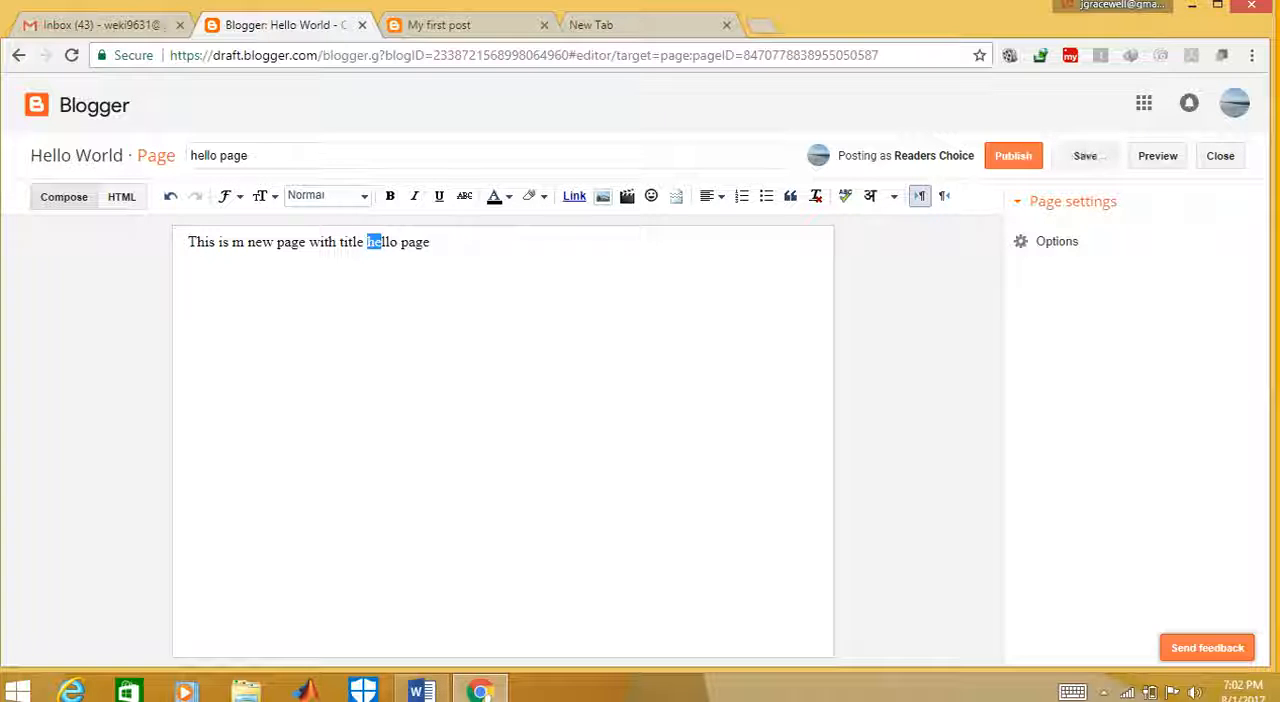
click(430, 242)
drag(430, 242, 366, 242)
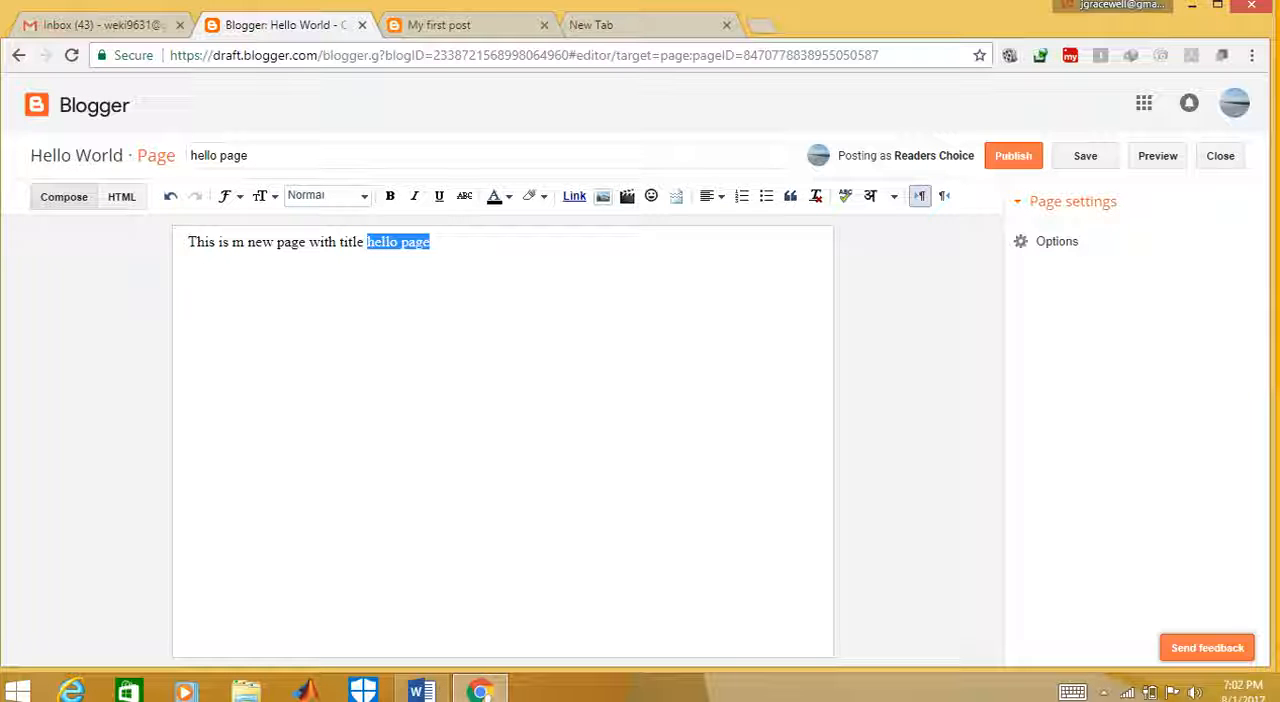
click(390, 196)
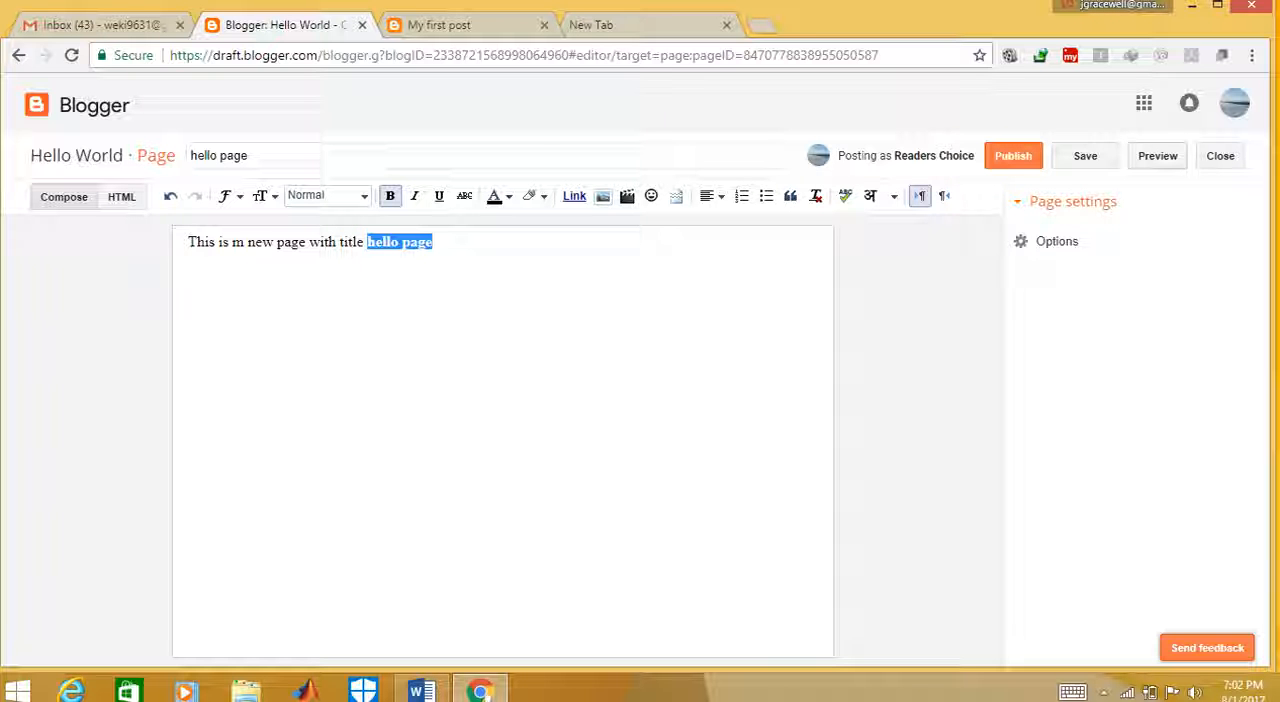
Preview the hello page, return to its editor and publish it
click(1157, 155)
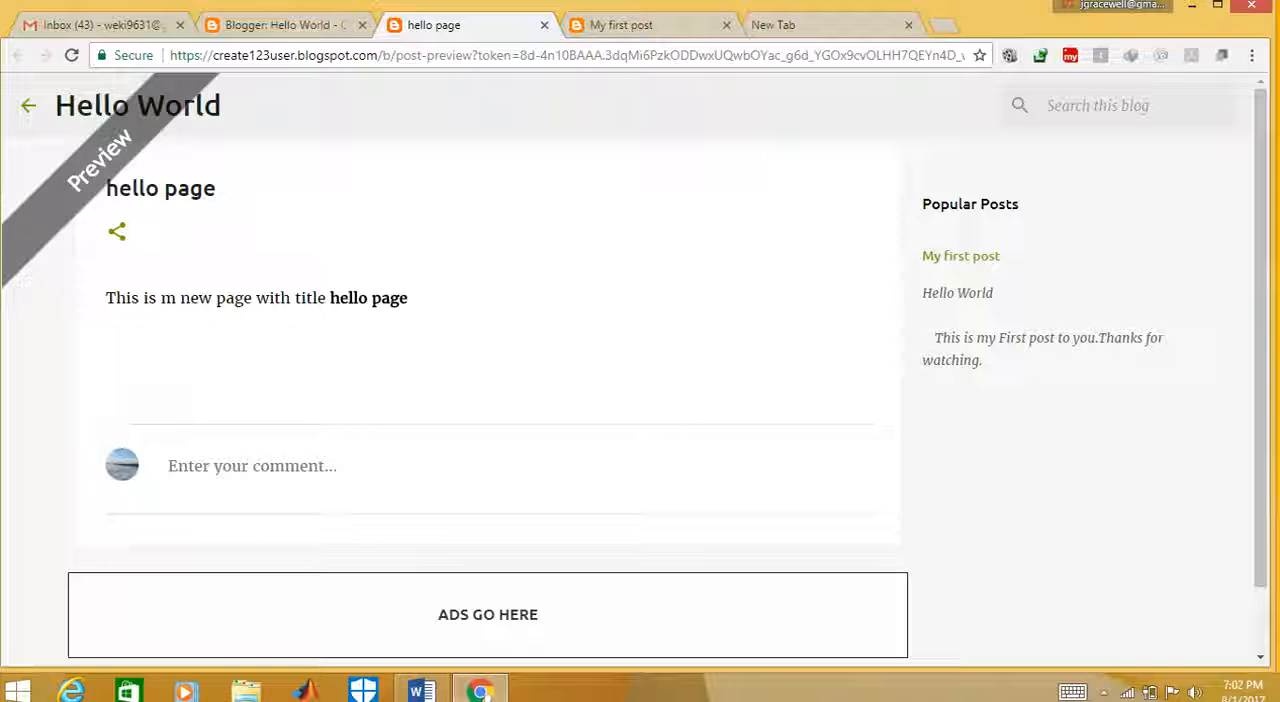
click(284, 25)
click(1013, 156)
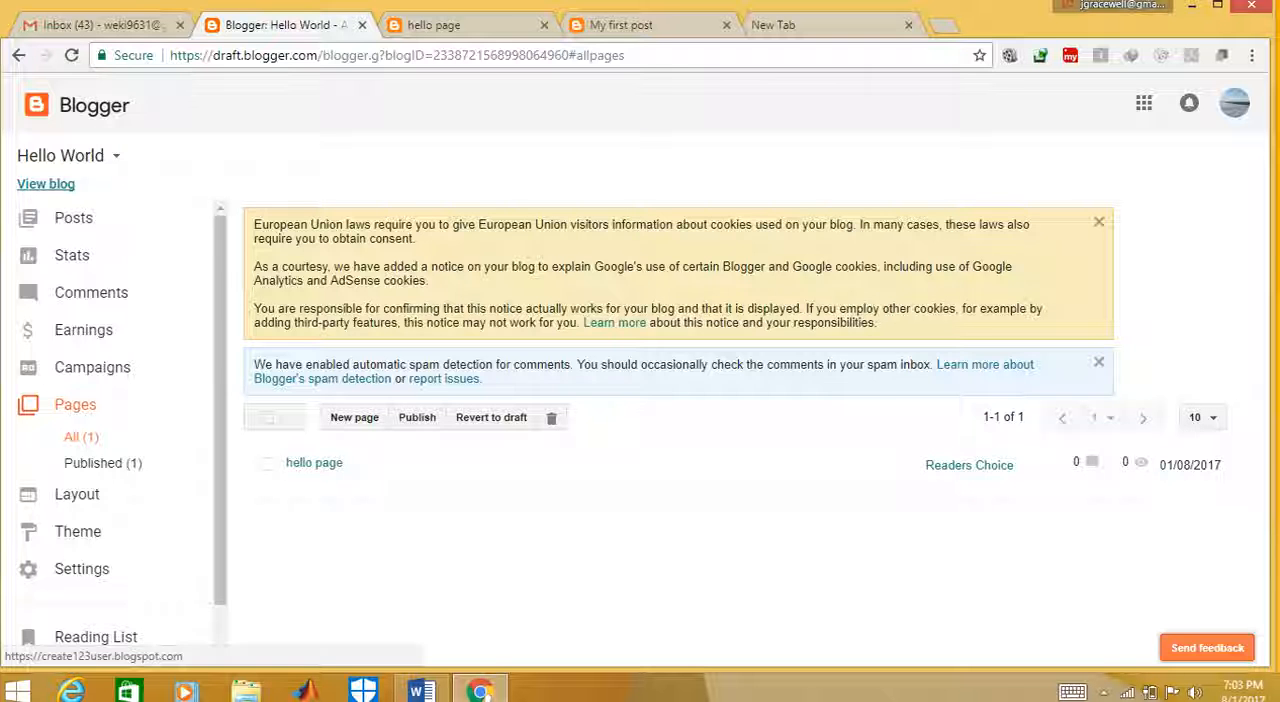
View the live blog's home page from header to footer and return to the Blogger dashboard
click(46, 184)
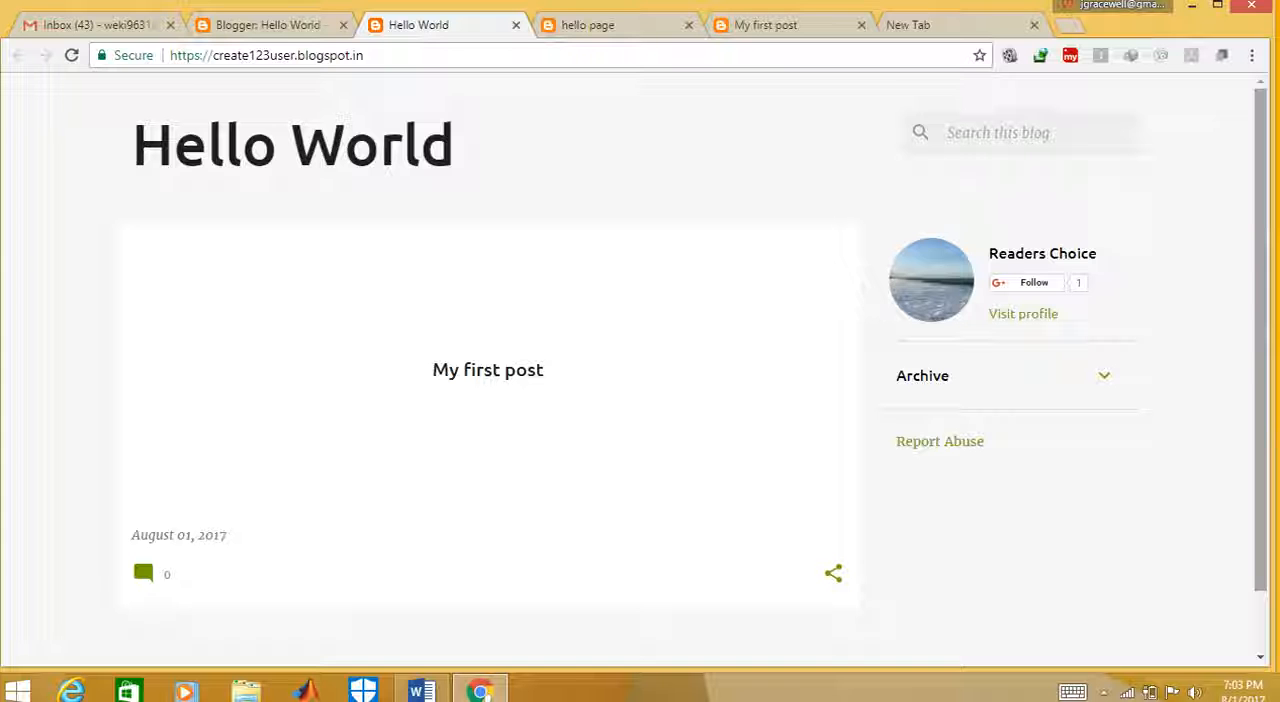
scroll(640, 370, down, 2)
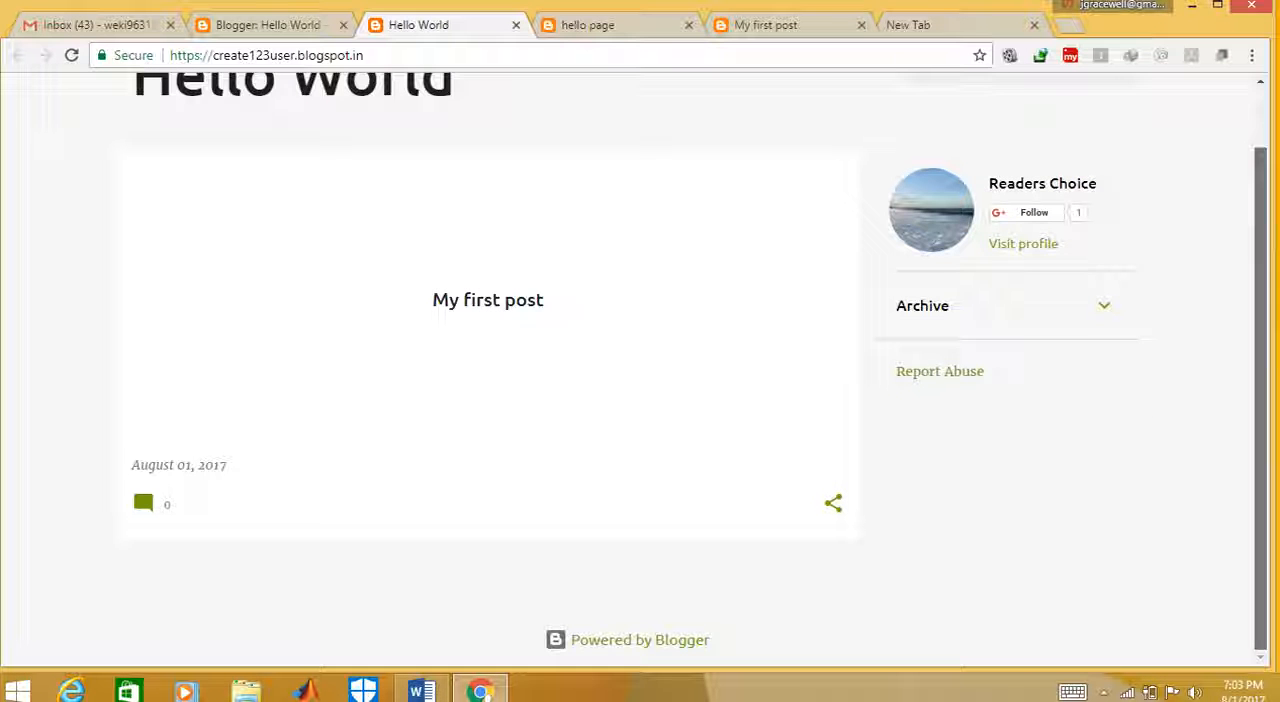
scroll(640, 370, up, 2)
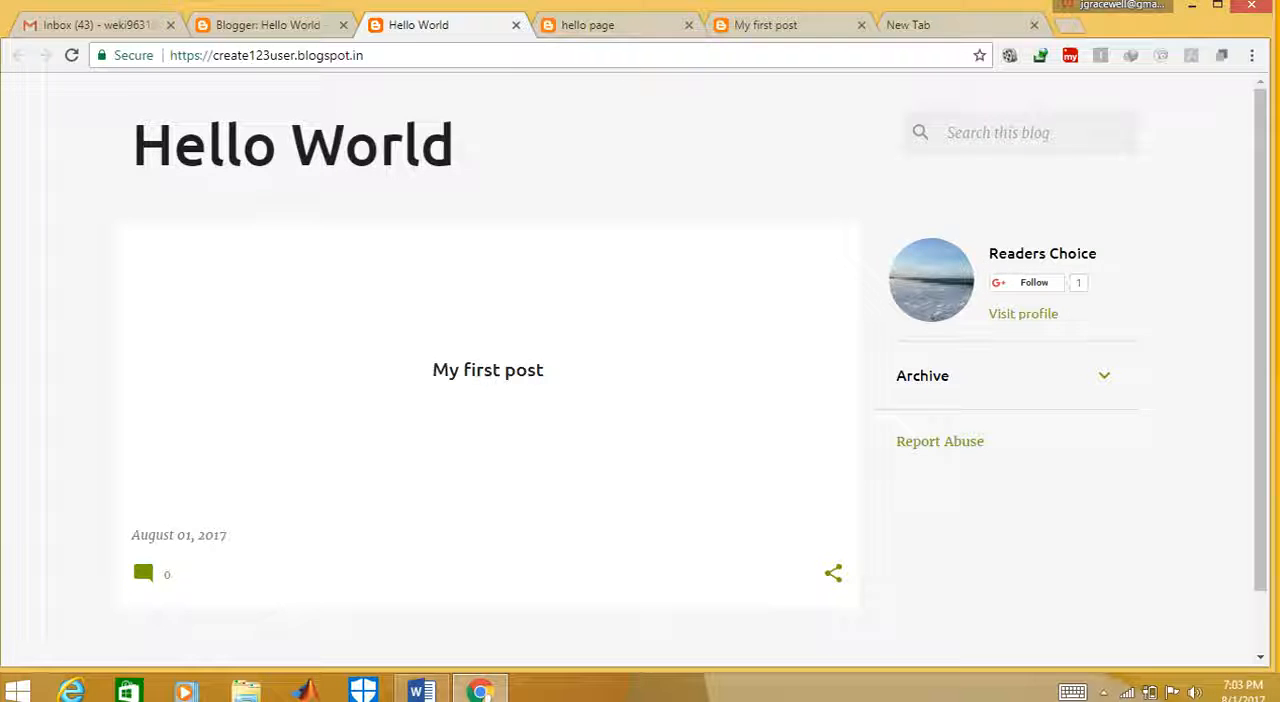
click(268, 25)
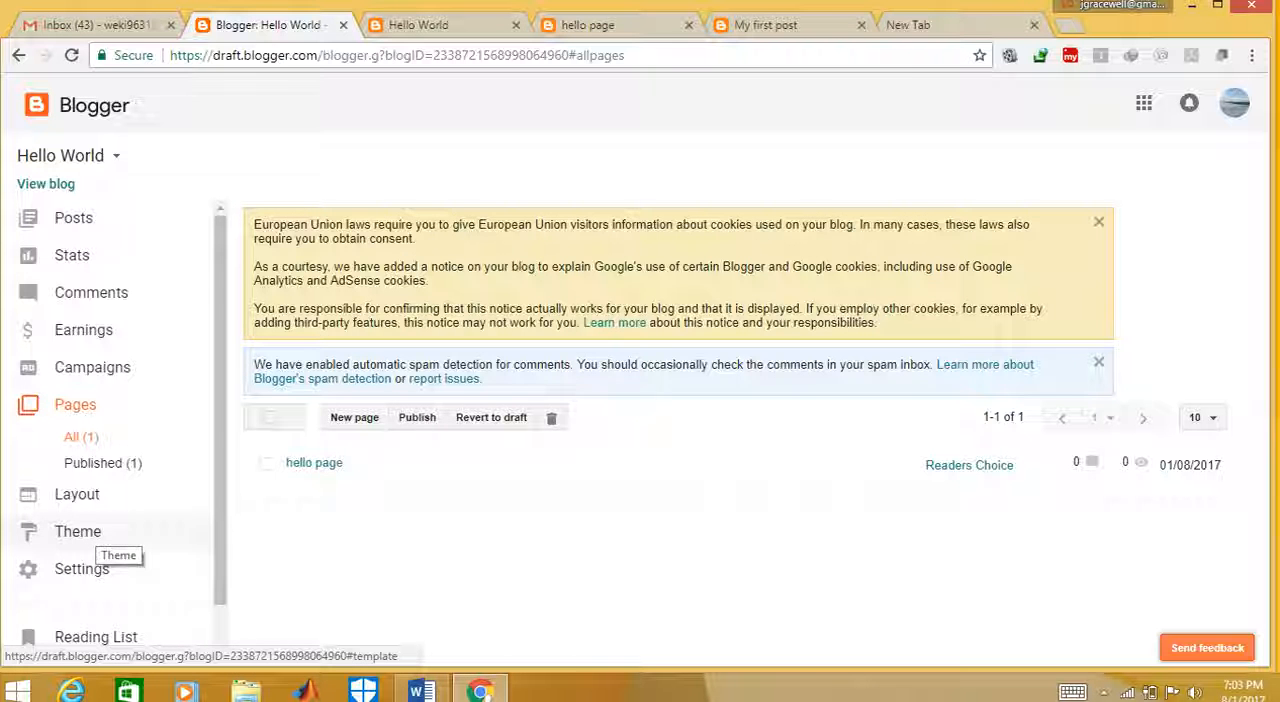
Review the blog's layout sections and browse the gadgets available for the sidebar, closing the list without adding any
click(77, 494)
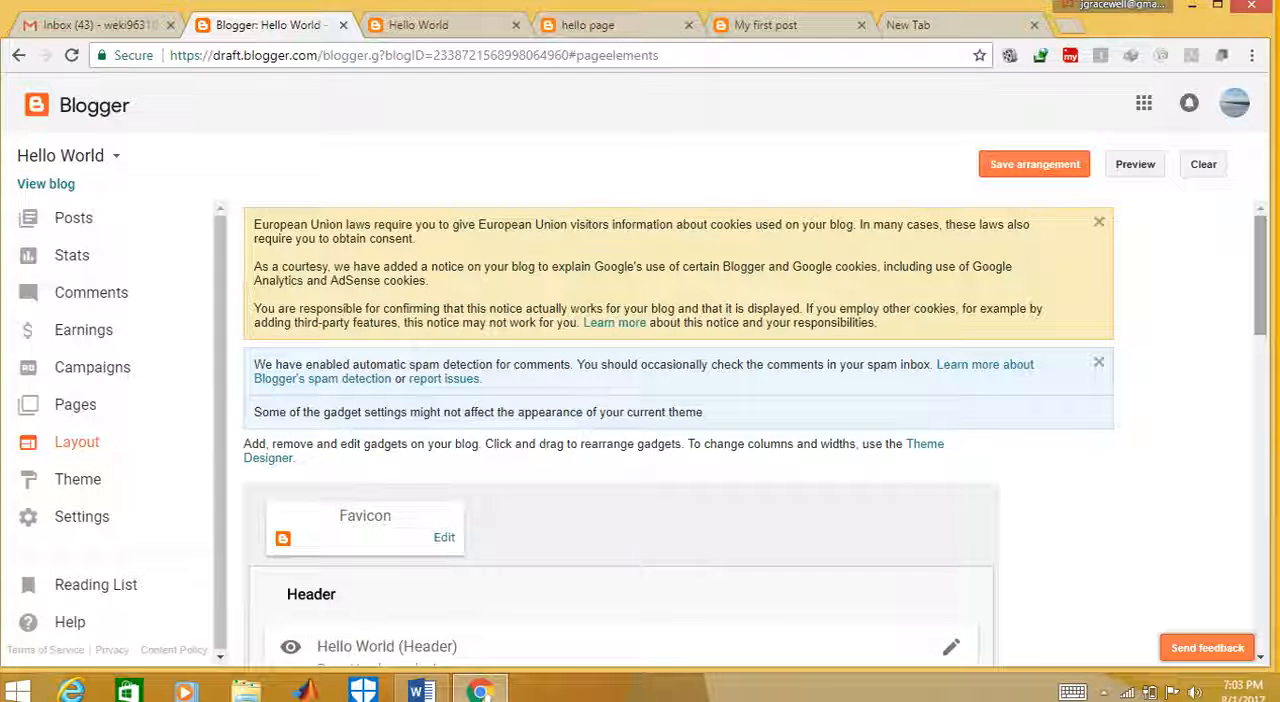
scroll(620, 430, down, 2)
scroll(620, 430, down, 4)
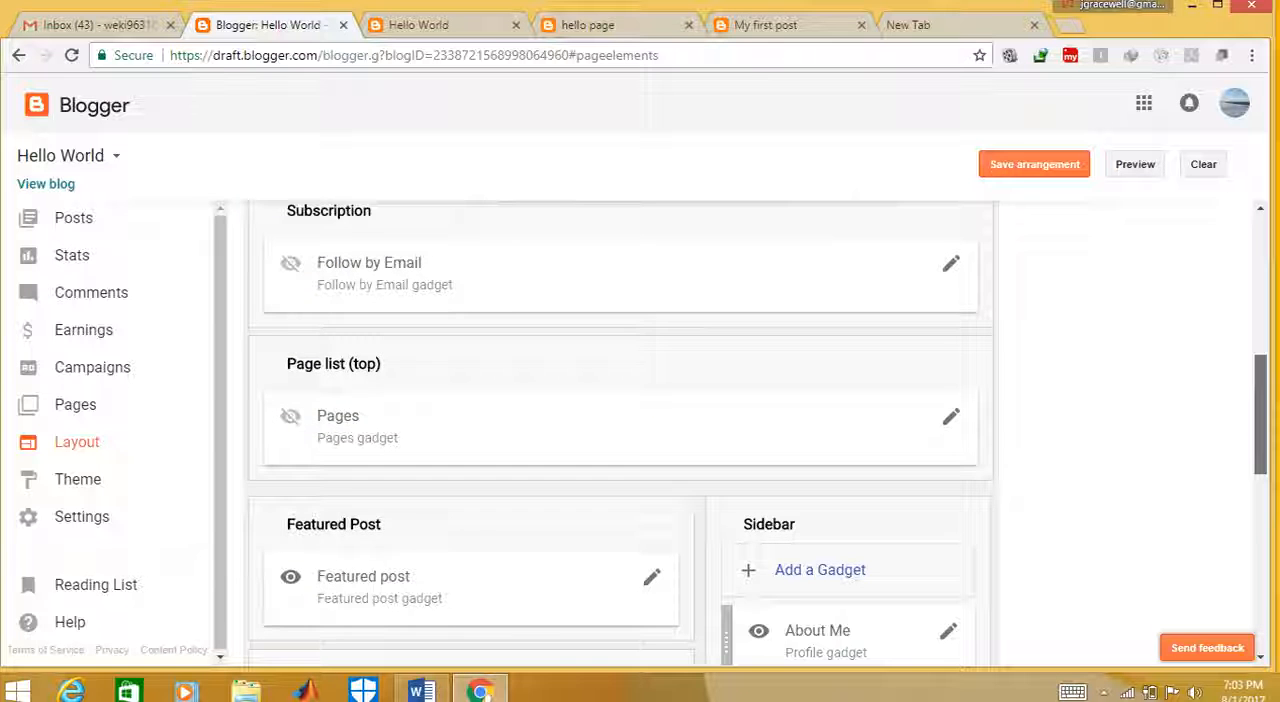
scroll(620, 430, down, 4)
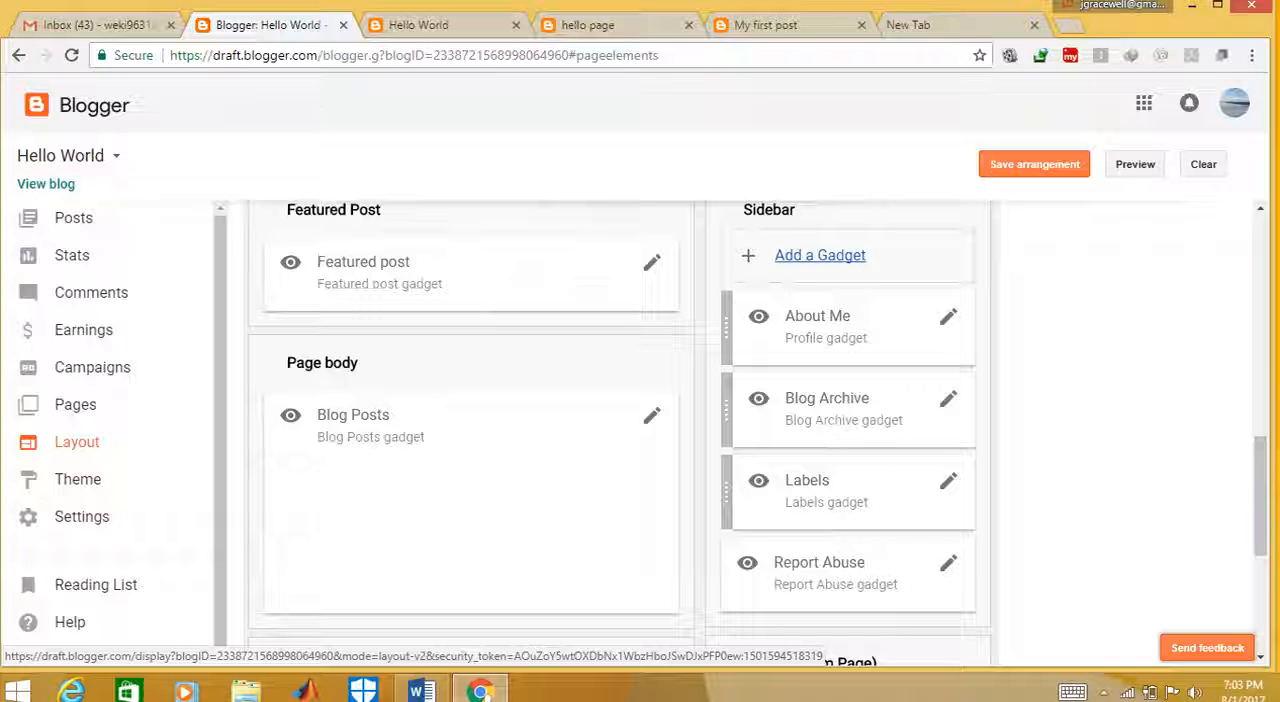
click(820, 255)
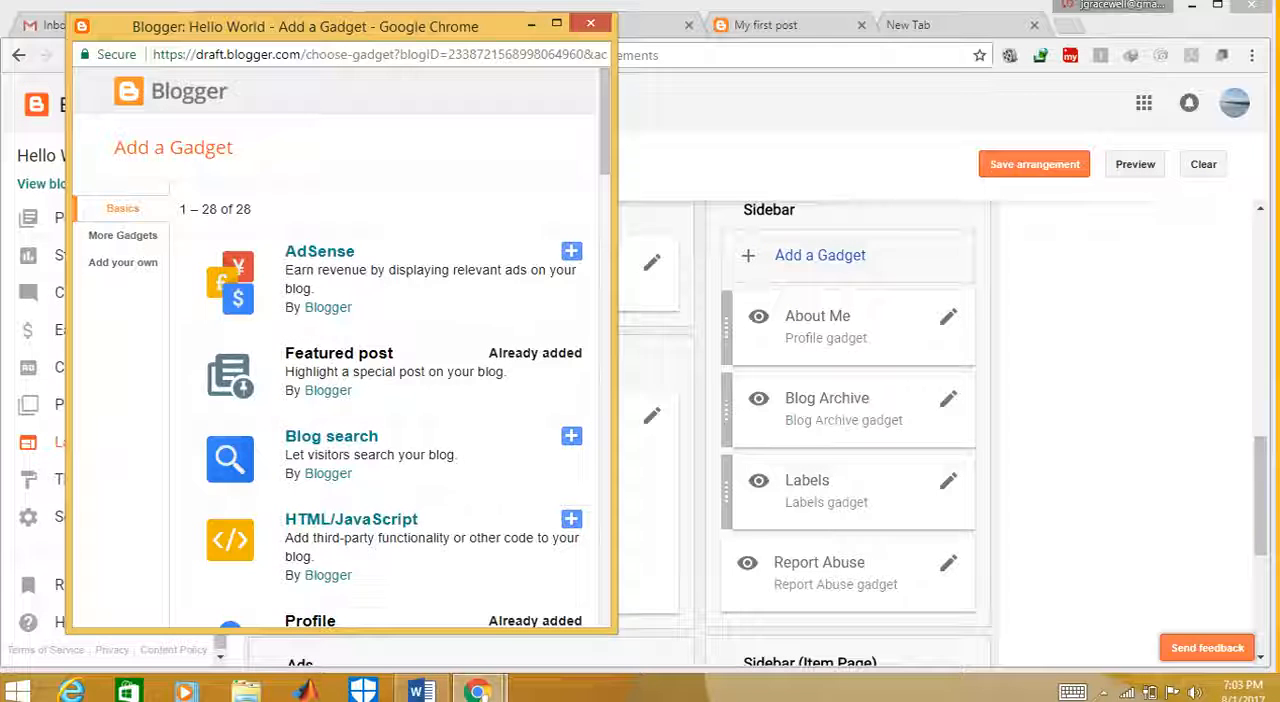
drag(605, 124, 605, 252)
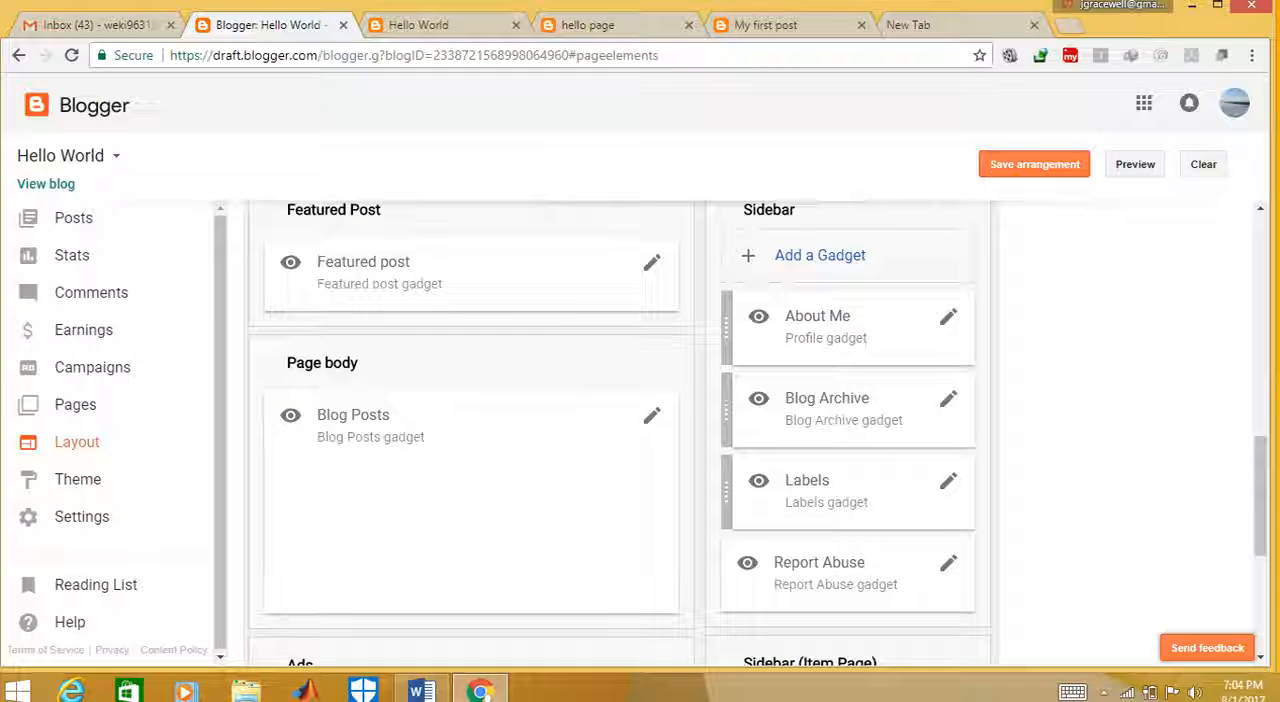
Open the blog's basic settings and enter a blog description starting with "Hell"
drag(220, 480, 220, 505)
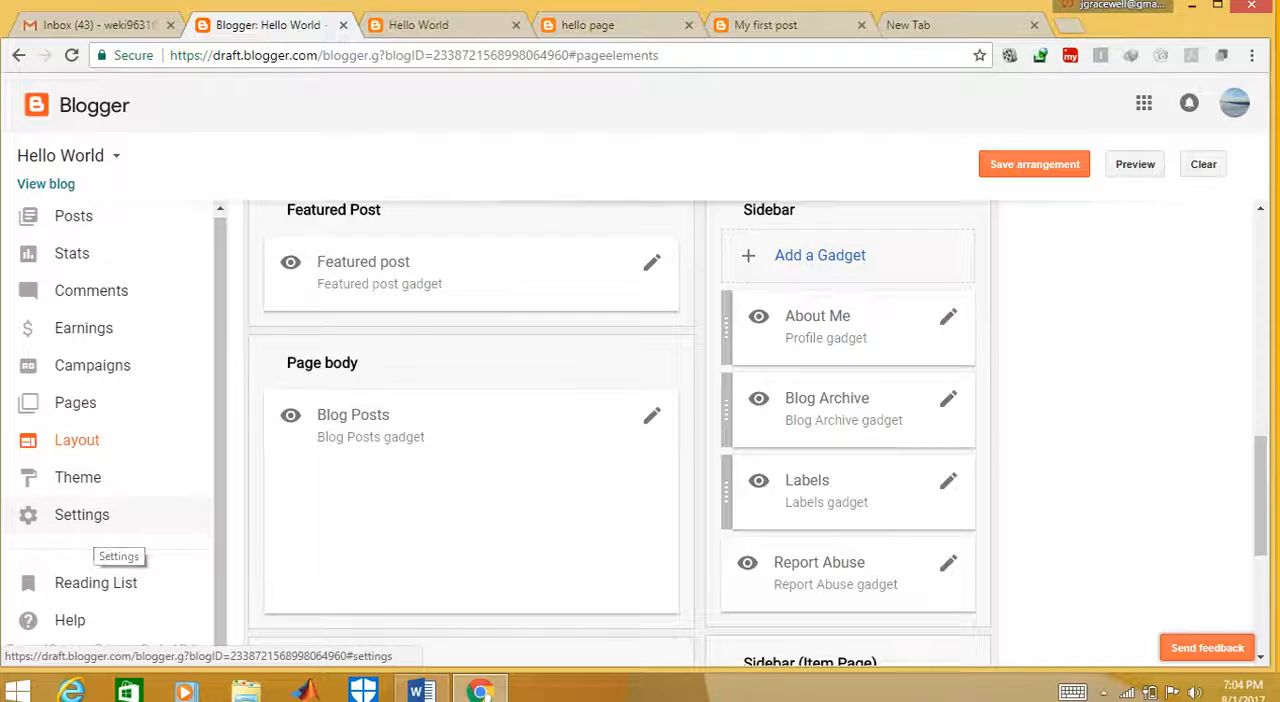
click(95, 518)
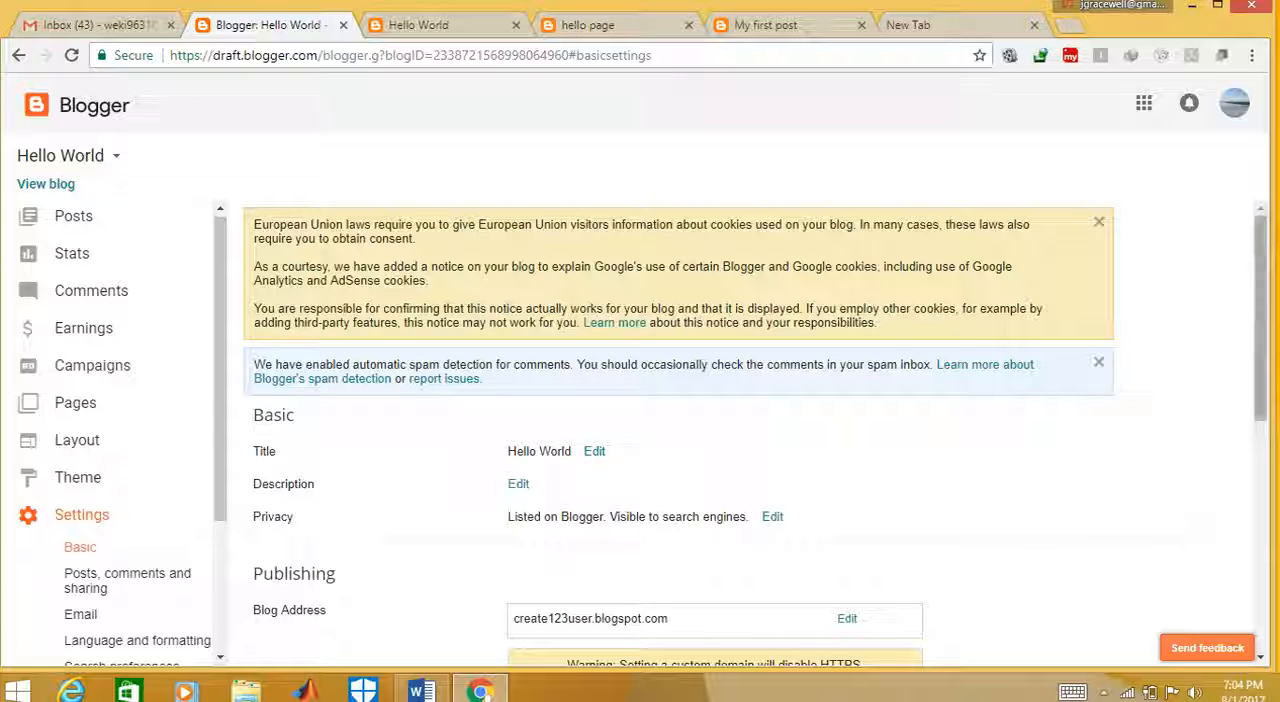
scroll(750, 430, down, 2)
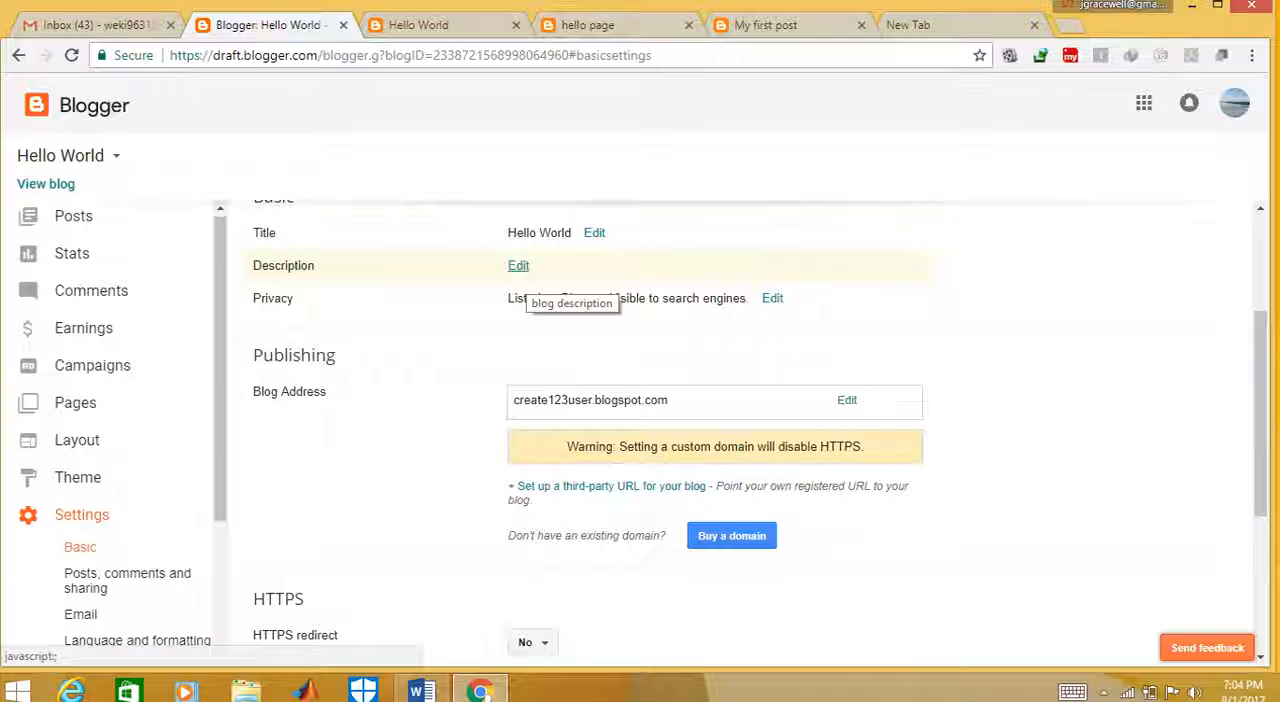
click(519, 267)
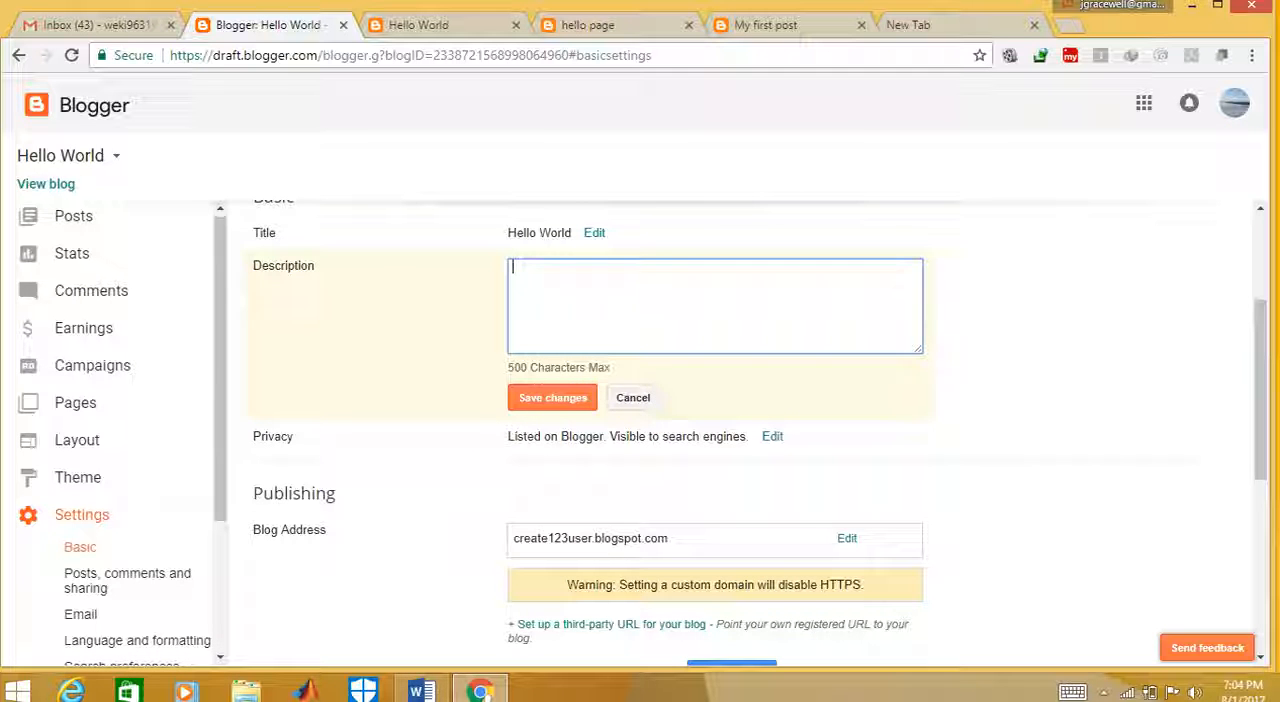
text(Hell)
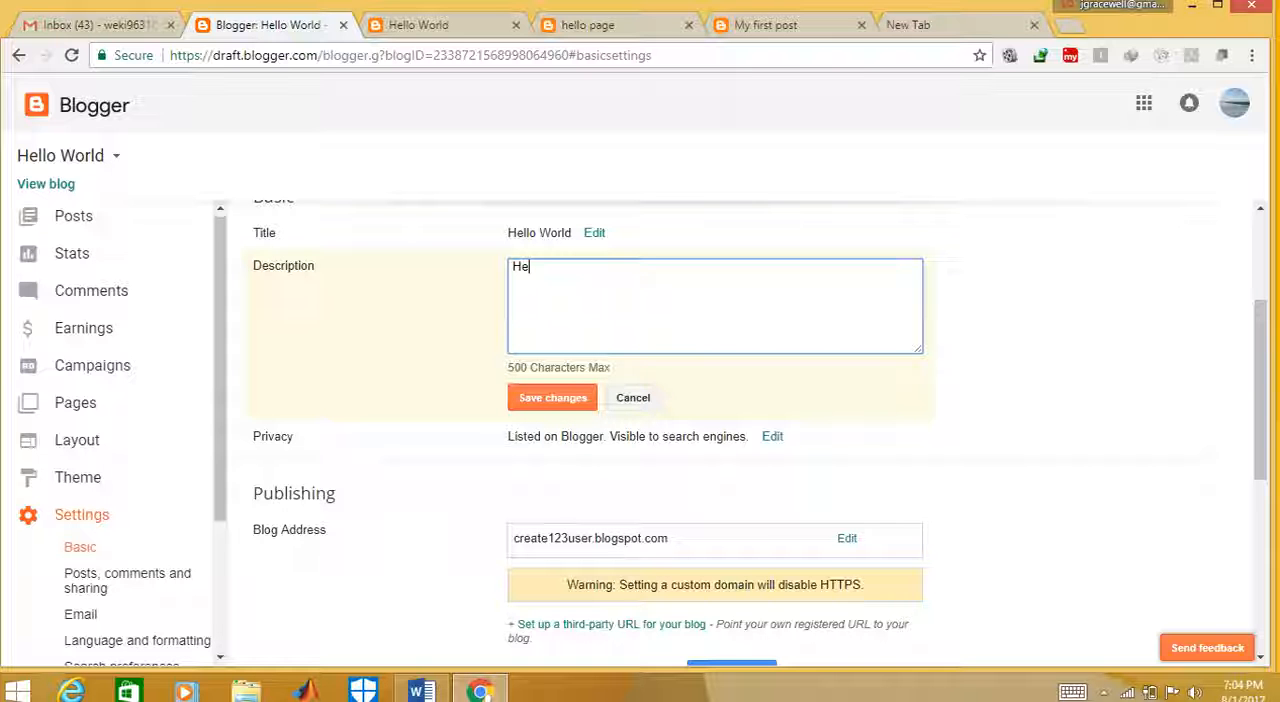